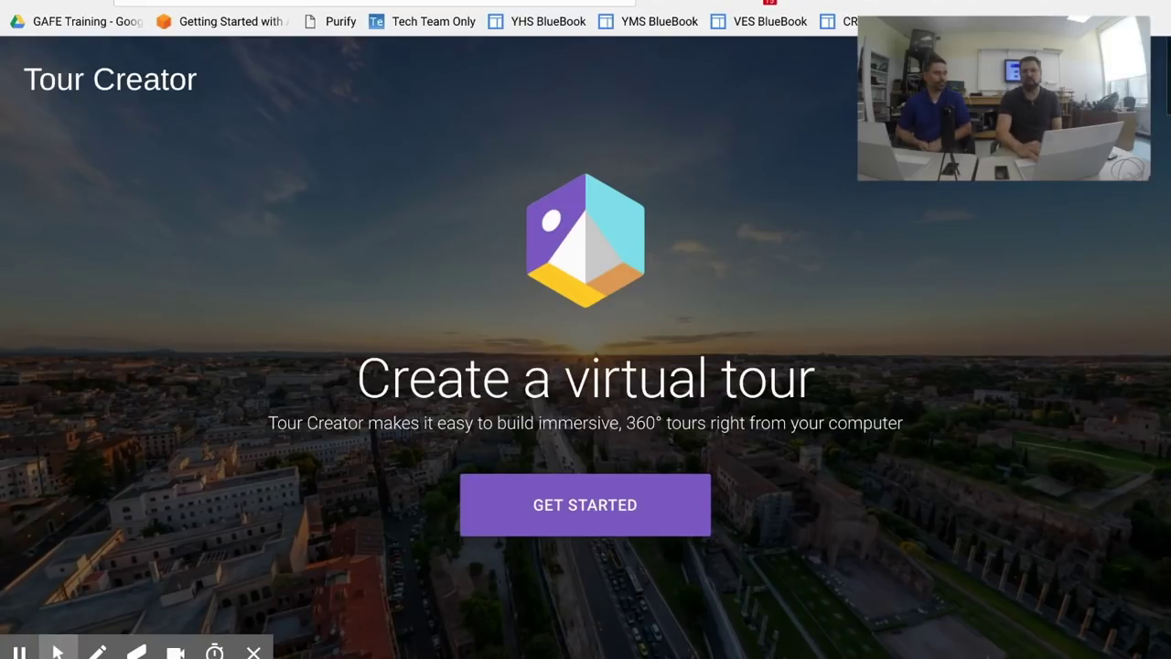
- Briefly check the Google apps launcher, then begin a new tour
{"action": "left_click", "coordinate": [1151, 86]}
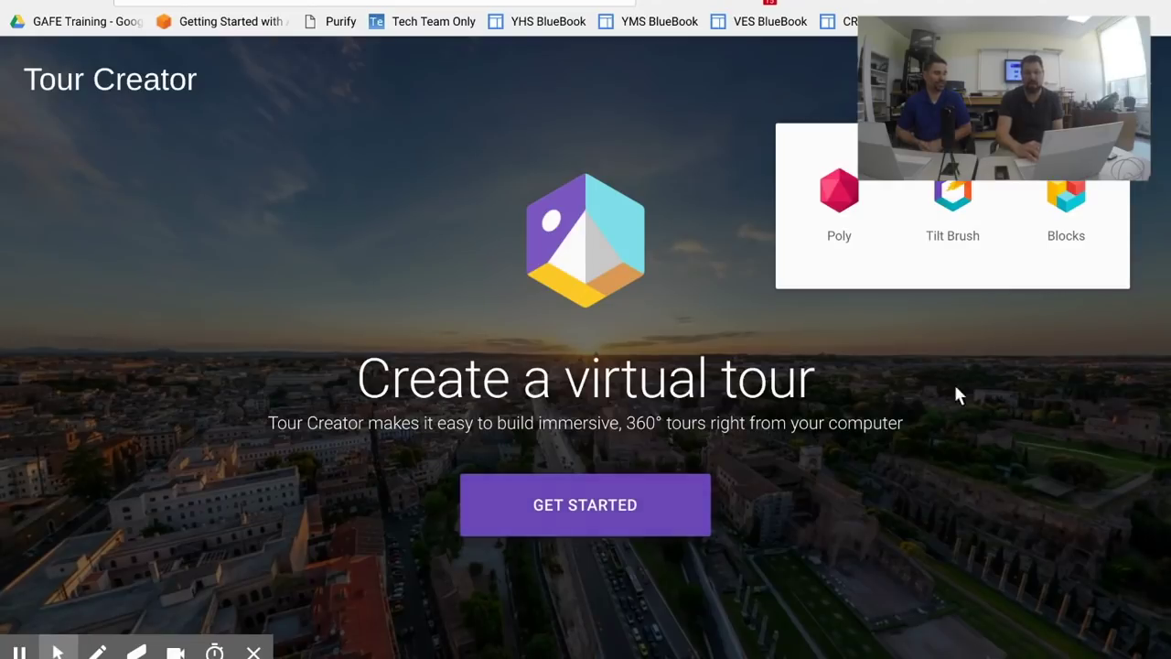
{"action": "left_click", "coordinate": [1151, 96]}
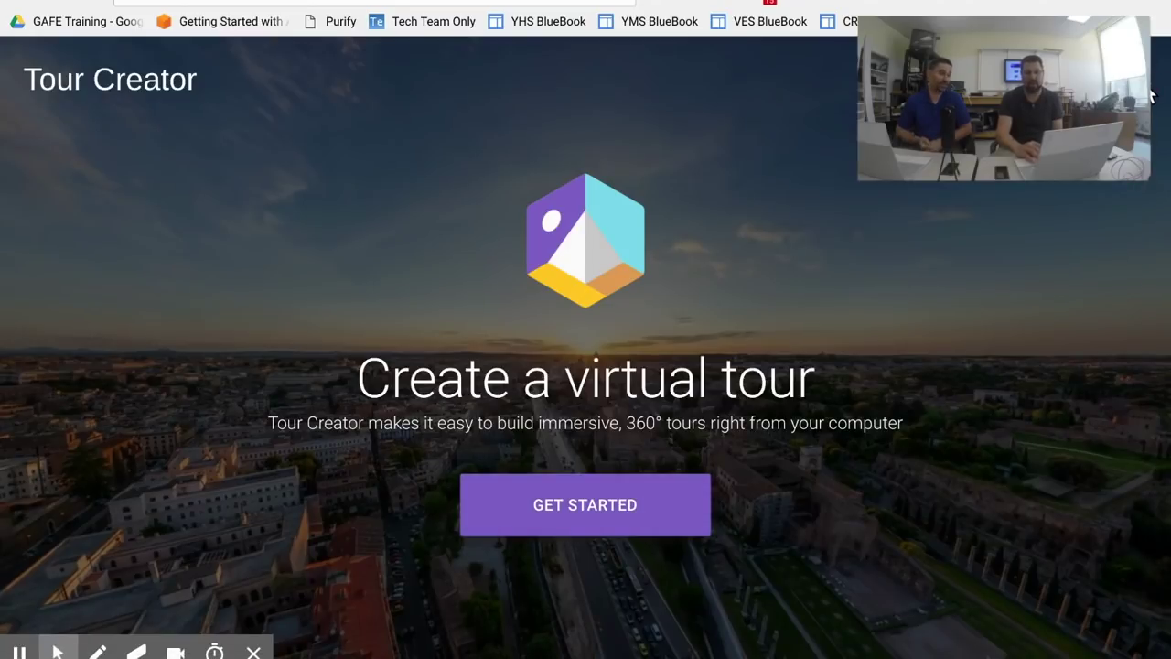
{"action": "left_click", "coordinate": [594, 502]}
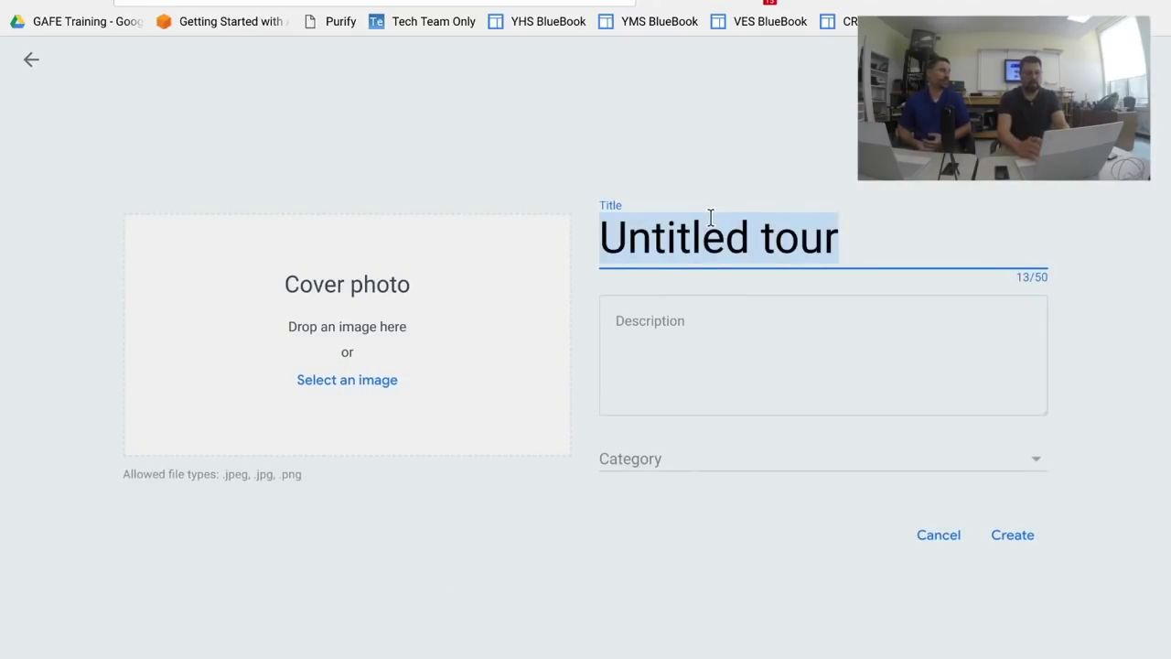
- Title the tour 'LegoLand Field Trip' and browse for a cover photo
{"action": "type", "text": "LegoL"}
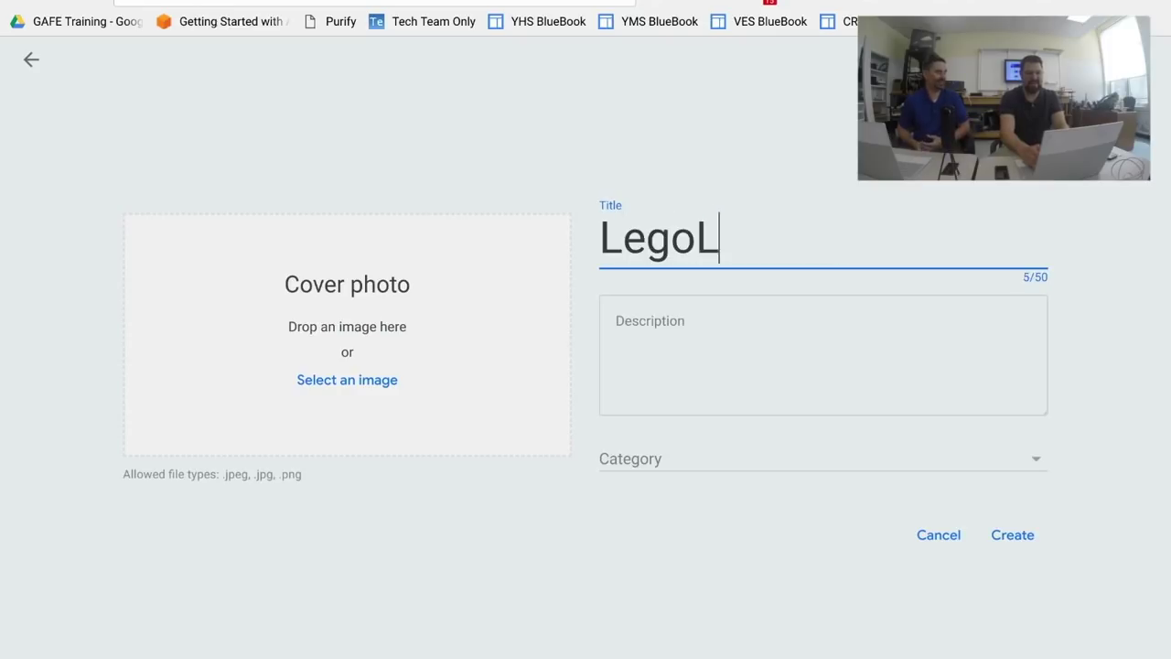
{"action": "type", "text": "and "}
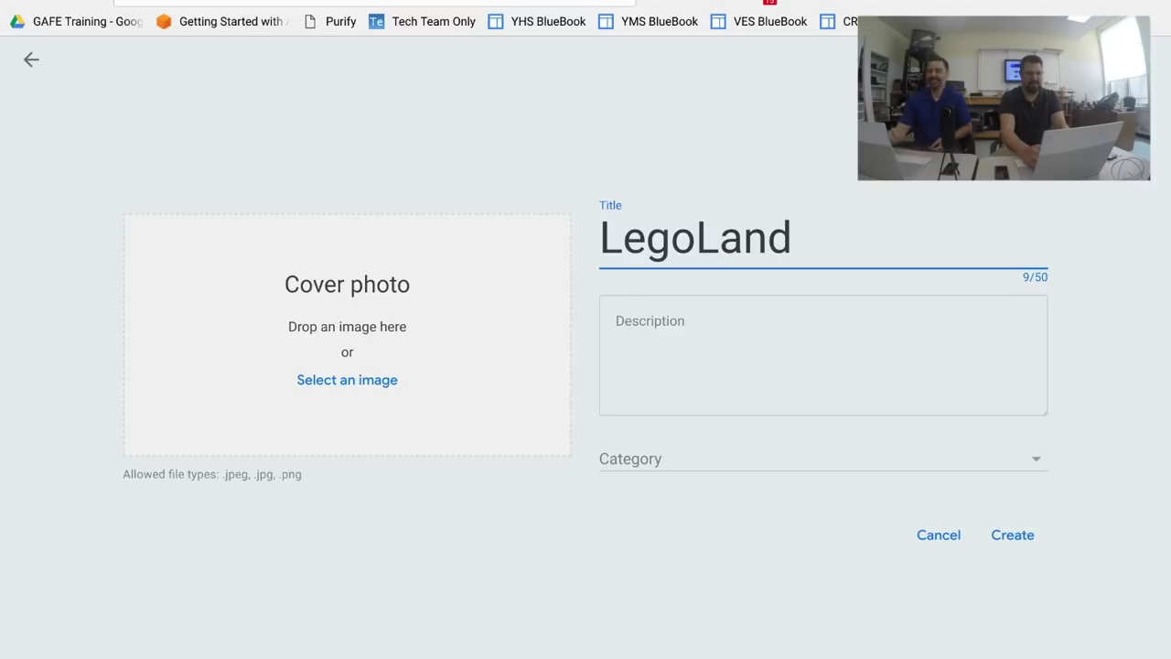
{"action": "type", "text": "Field Trip"}
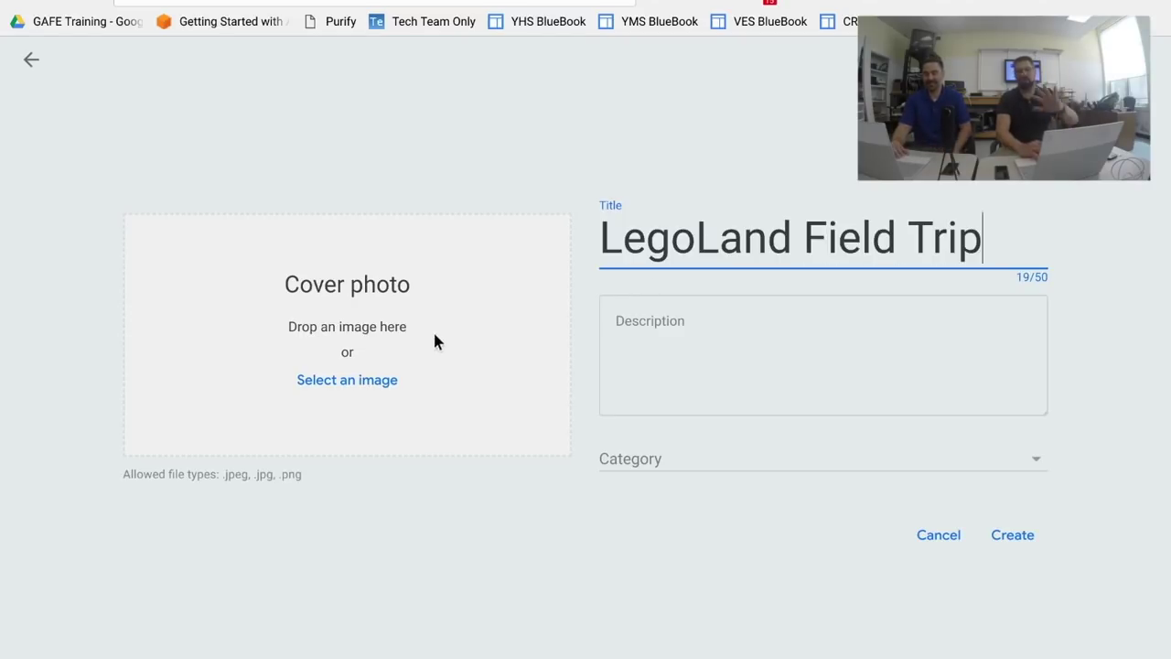
{"action": "left_click", "coordinate": [344, 379]}
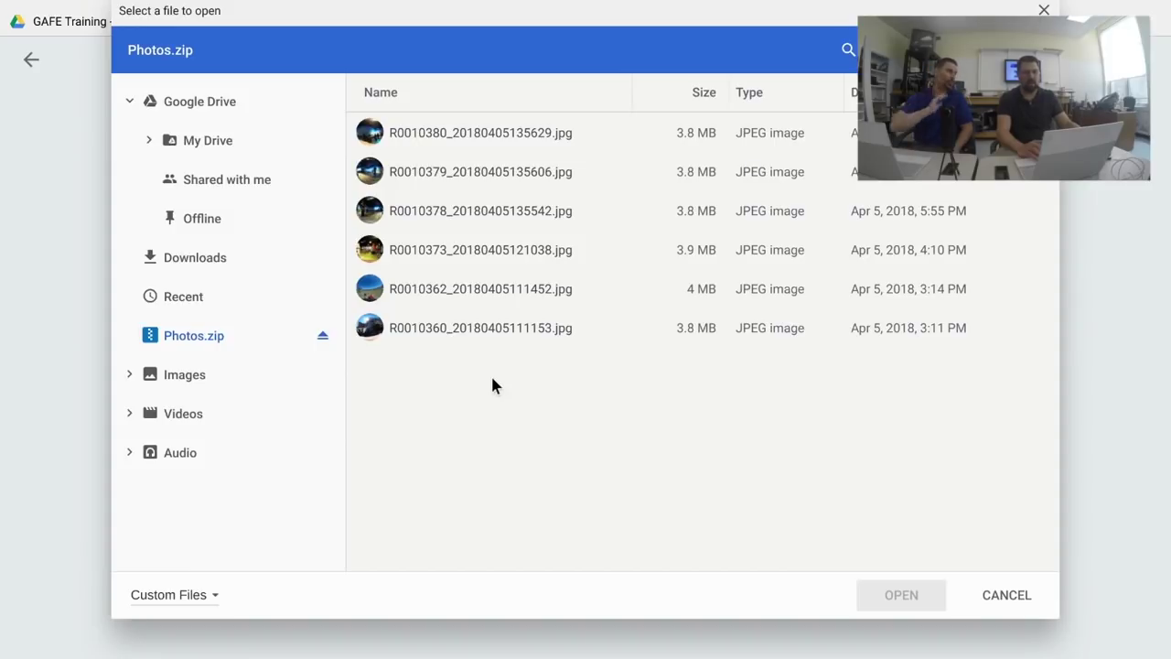
- Try download.jpeg as the cover photo; after the size error, switch to the giraffe drawing
{"action": "left_click", "coordinate": [188, 257]}
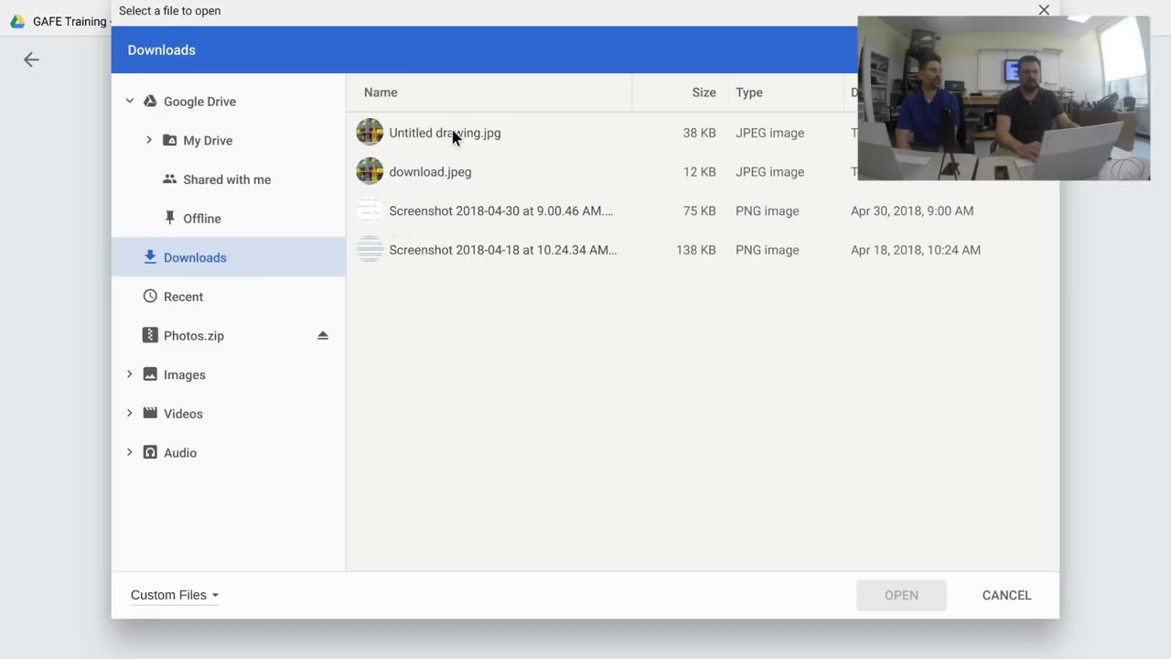
{"action": "left_click", "coordinate": [434, 171]}
{"action": "left_click", "coordinate": [896, 593]}
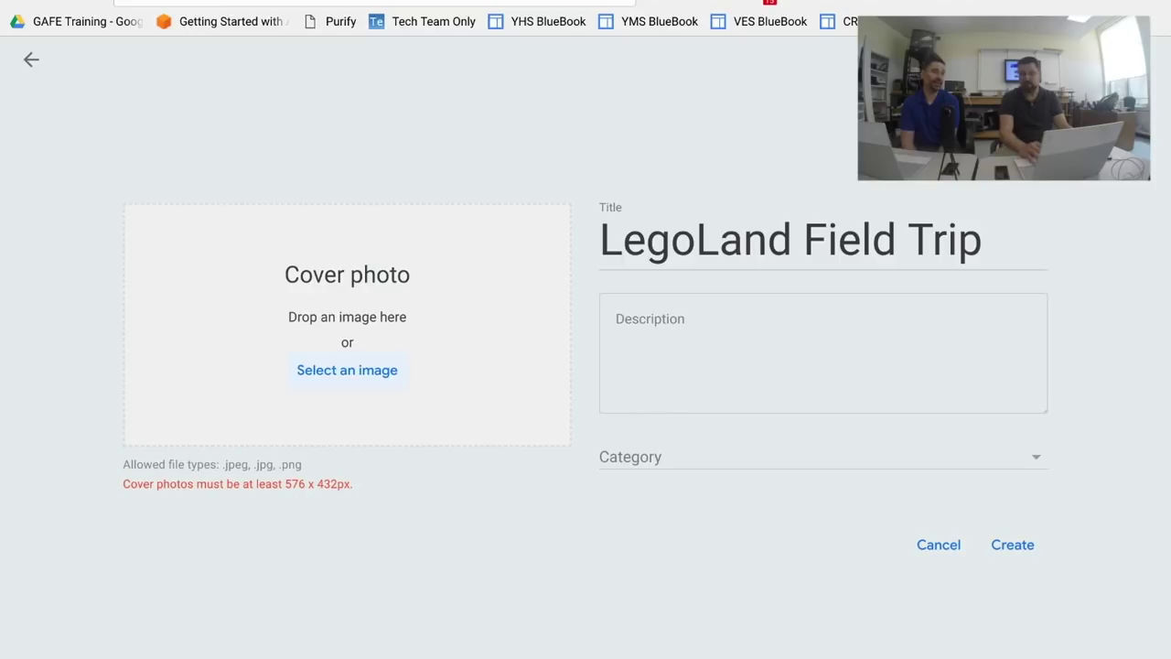
{"action": "key", "text": "ctrl+Tab"}
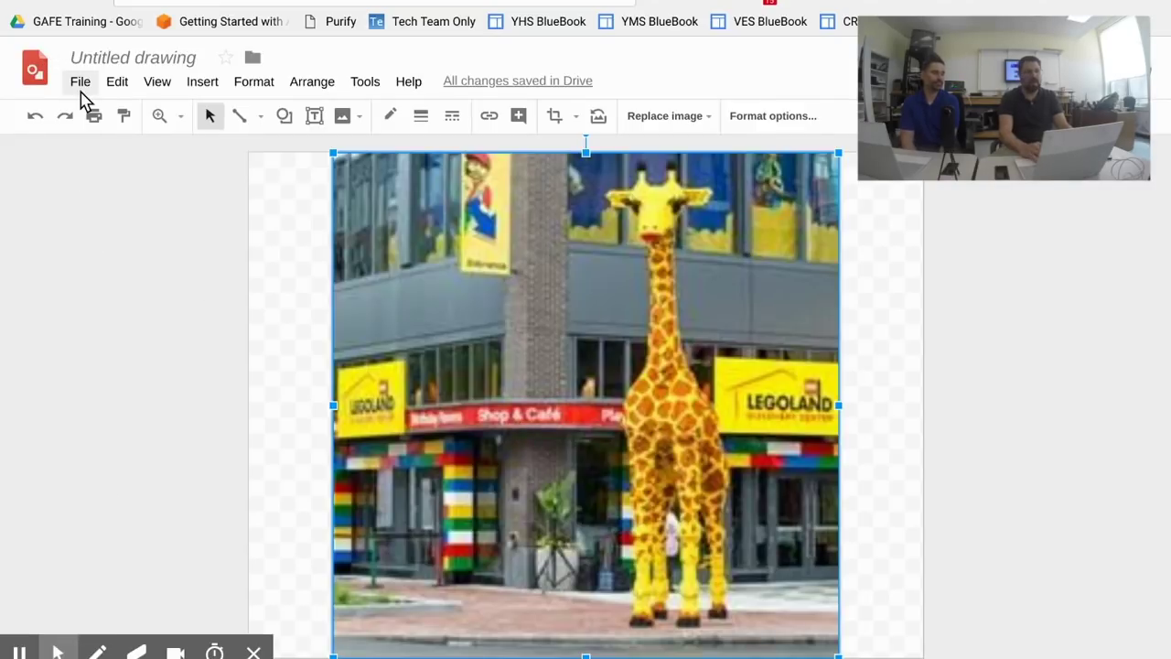
- Give the giraffe drawing a custom 576 x 432 pixel page size
{"action": "left_click", "coordinate": [80, 87]}
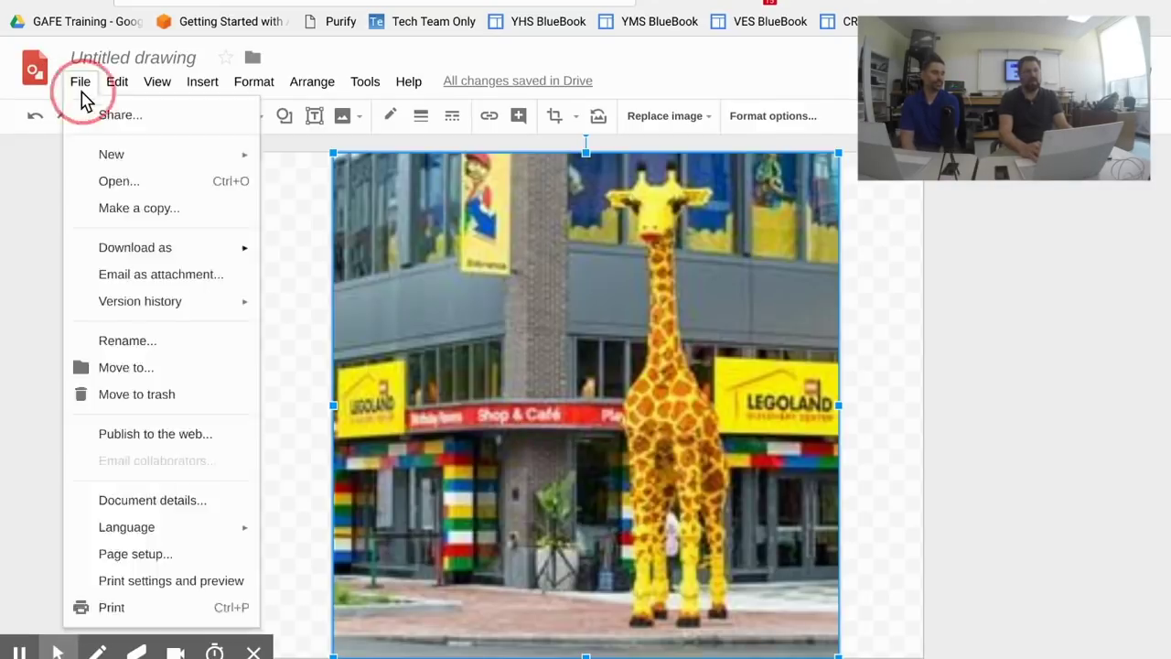
{"action": "left_click", "coordinate": [140, 554]}
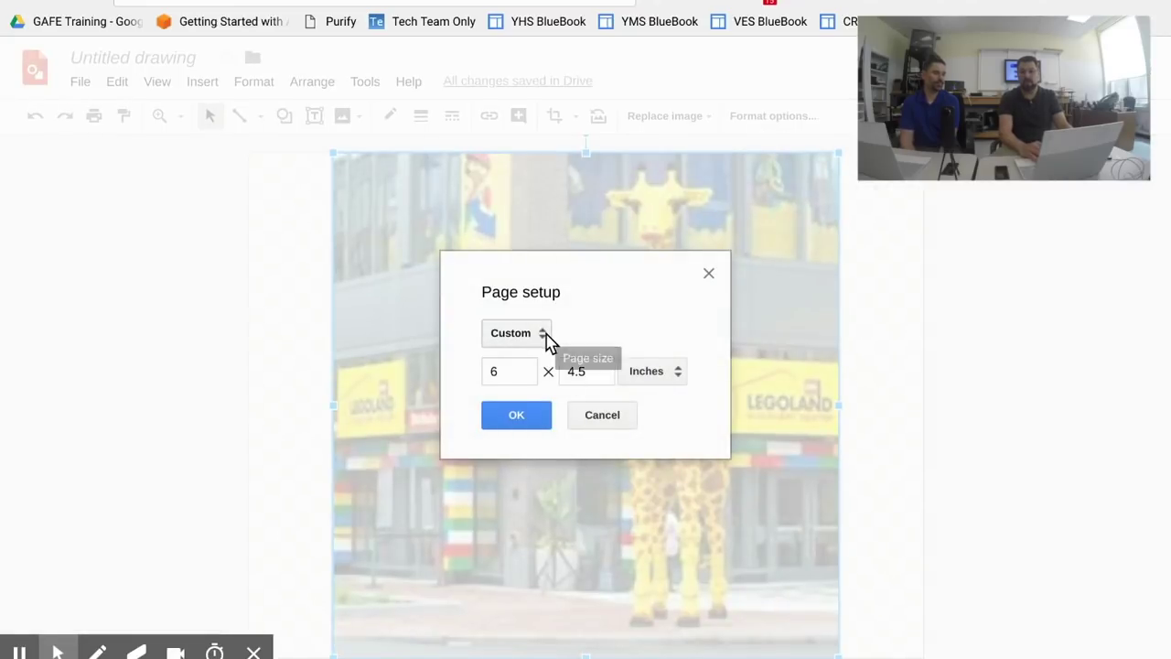
{"action": "left_click", "coordinate": [654, 385]}
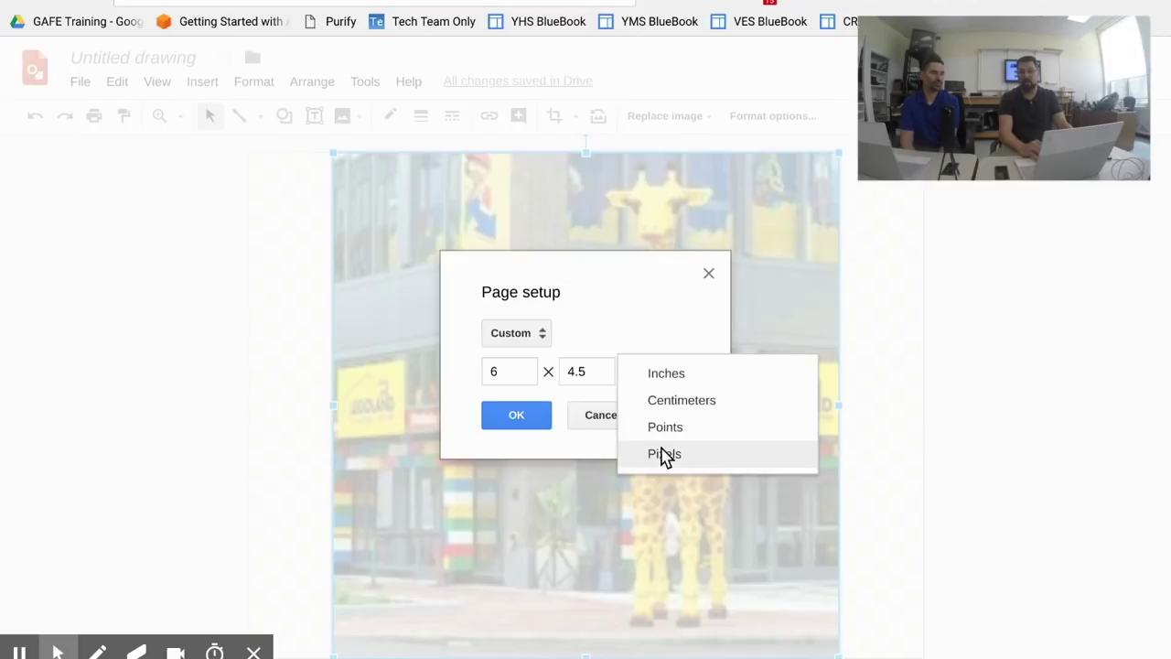
{"action": "left_click", "coordinate": [663, 455]}
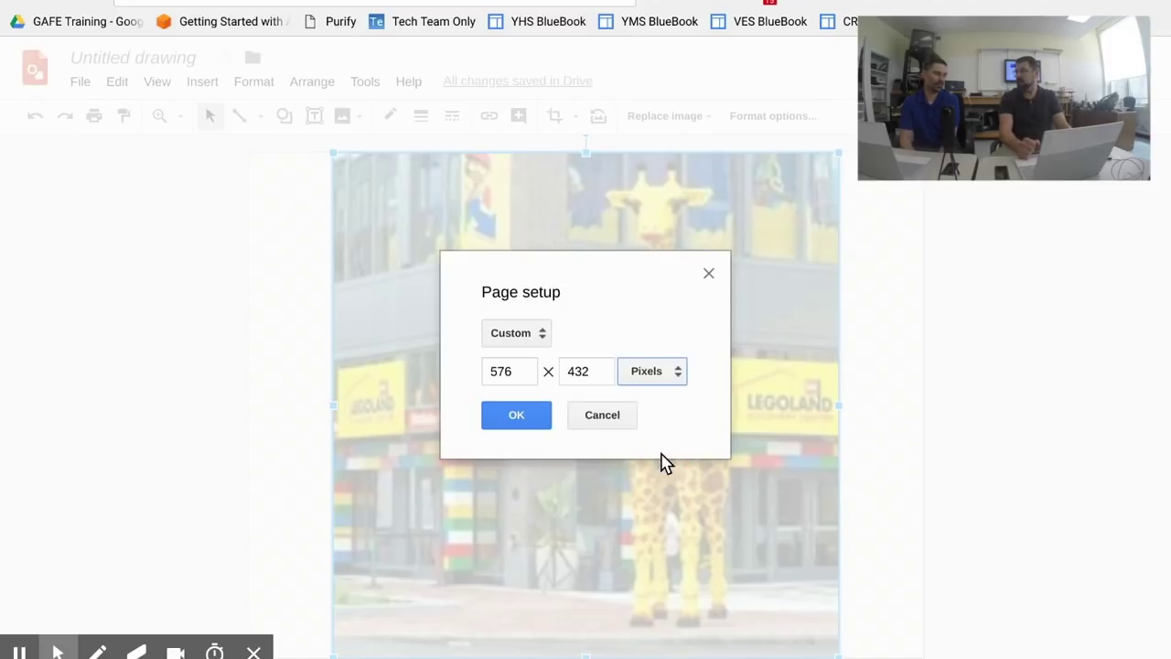
{"action": "left_click", "coordinate": [516, 416]}
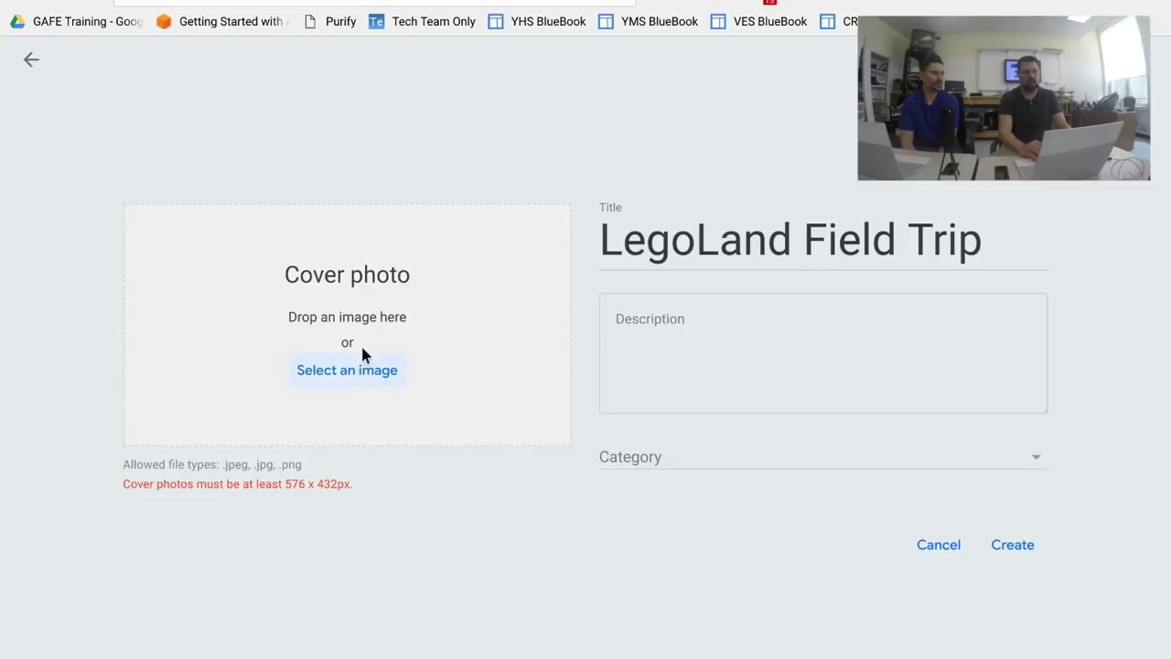
- Use the resized Untitled drawing.jpg from Downloads as the cover photo
{"action": "left_click", "coordinate": [352, 367]}
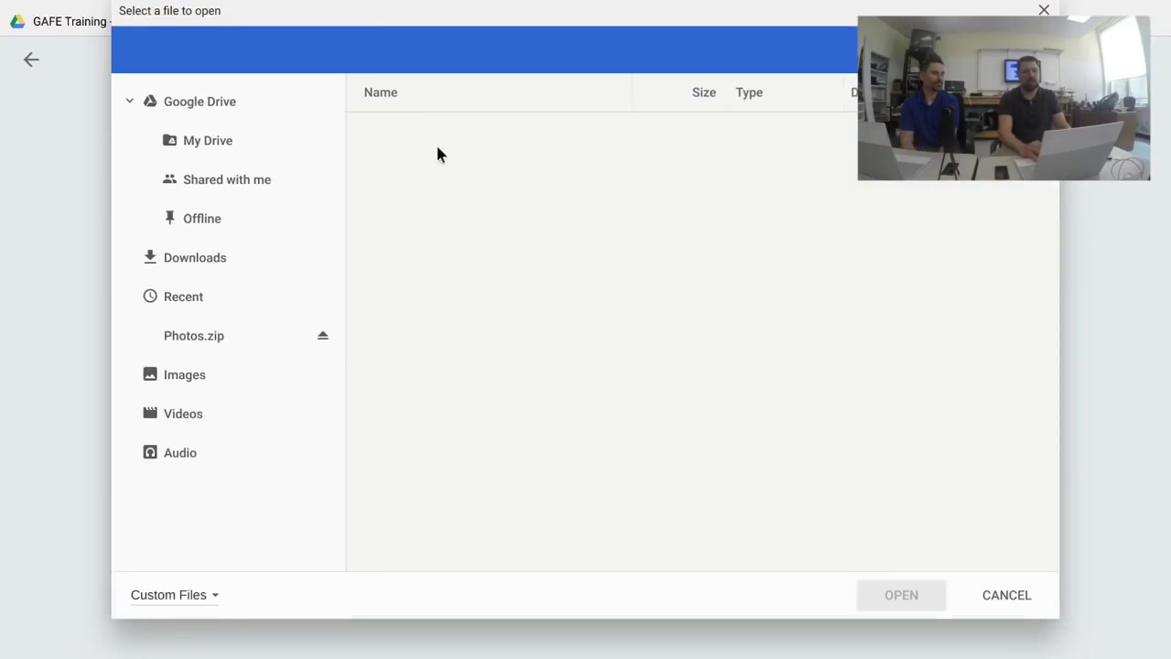
{"action": "left_click", "coordinate": [413, 135]}
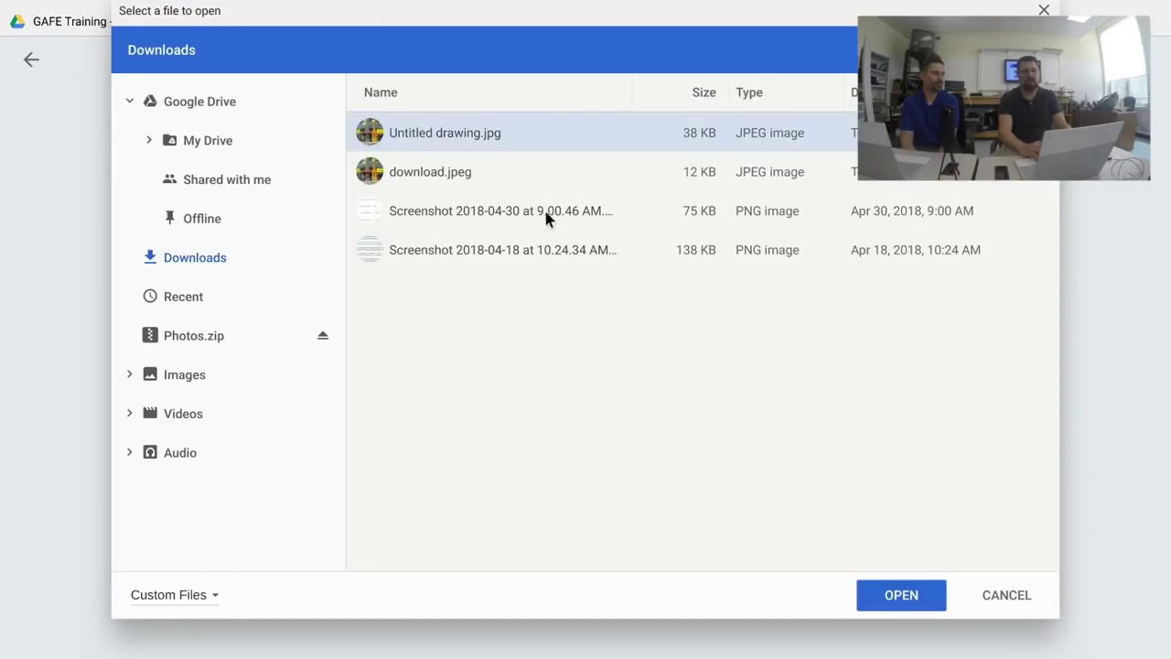
{"action": "left_click", "coordinate": [888, 603]}
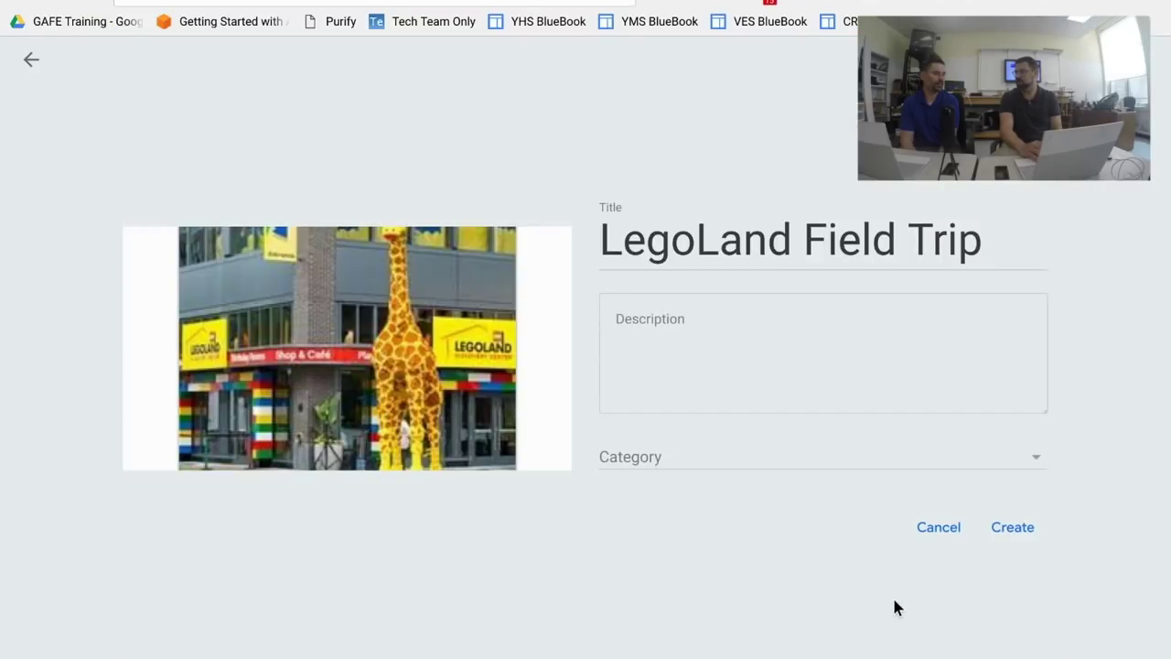
- Set the category to Places & Scenes and create the tour
{"action": "left_click", "coordinate": [884, 465]}
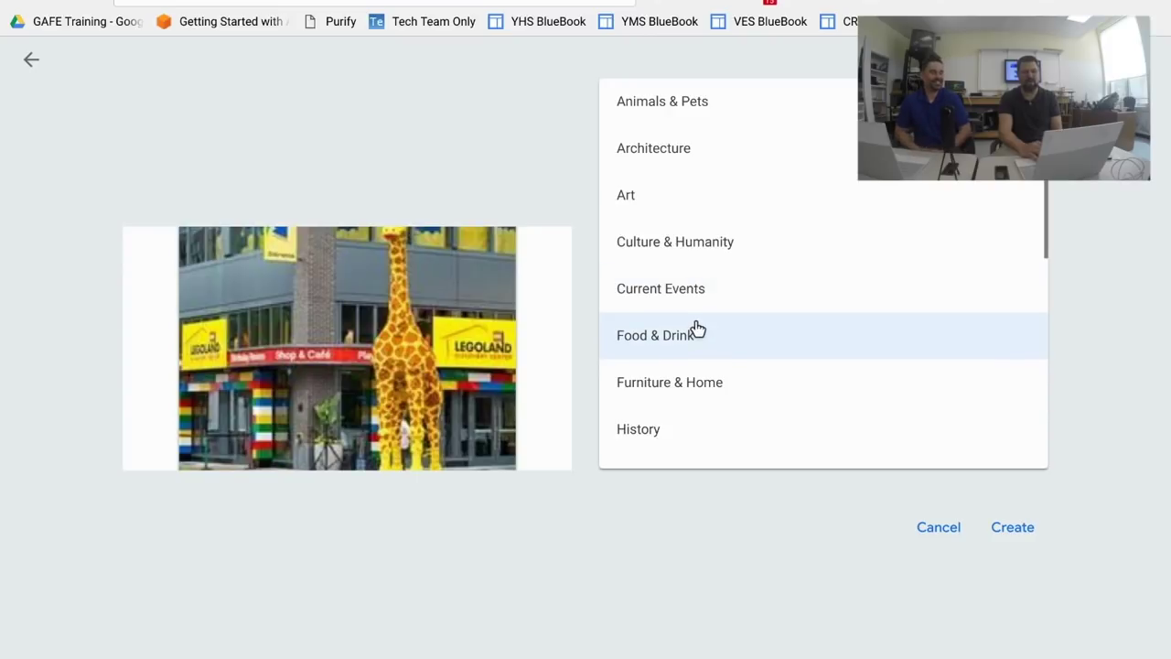
{"action": "scroll", "coordinate": [697, 328], "scroll_direction": "down", "scroll_amount": 3}
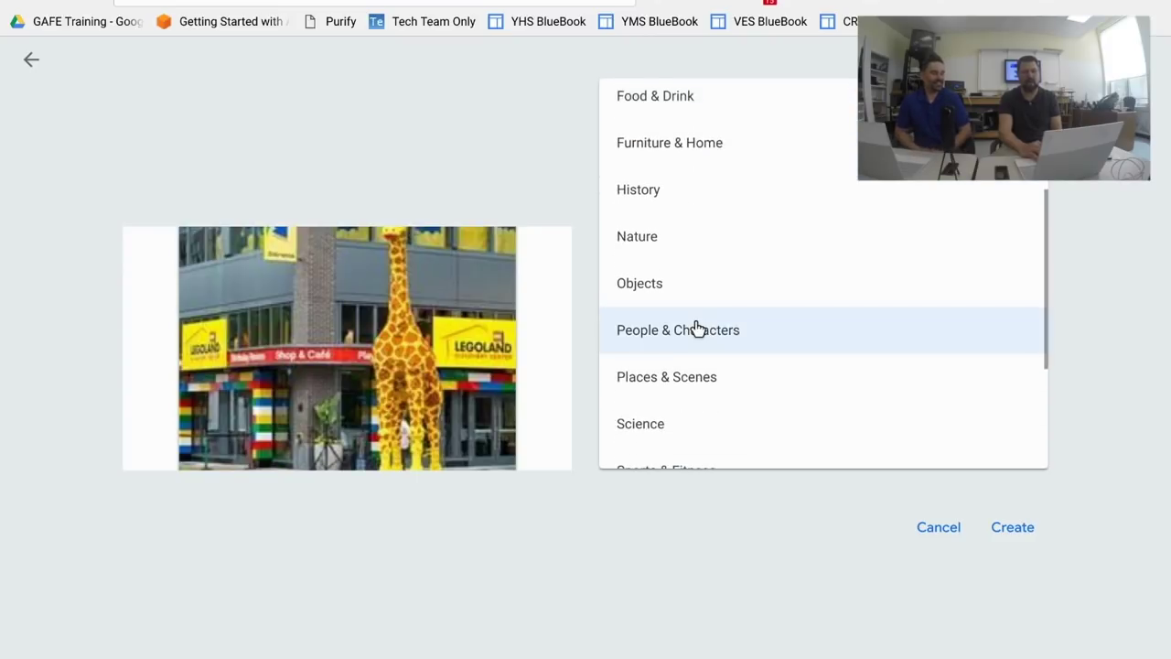
{"action": "left_click", "coordinate": [691, 342]}
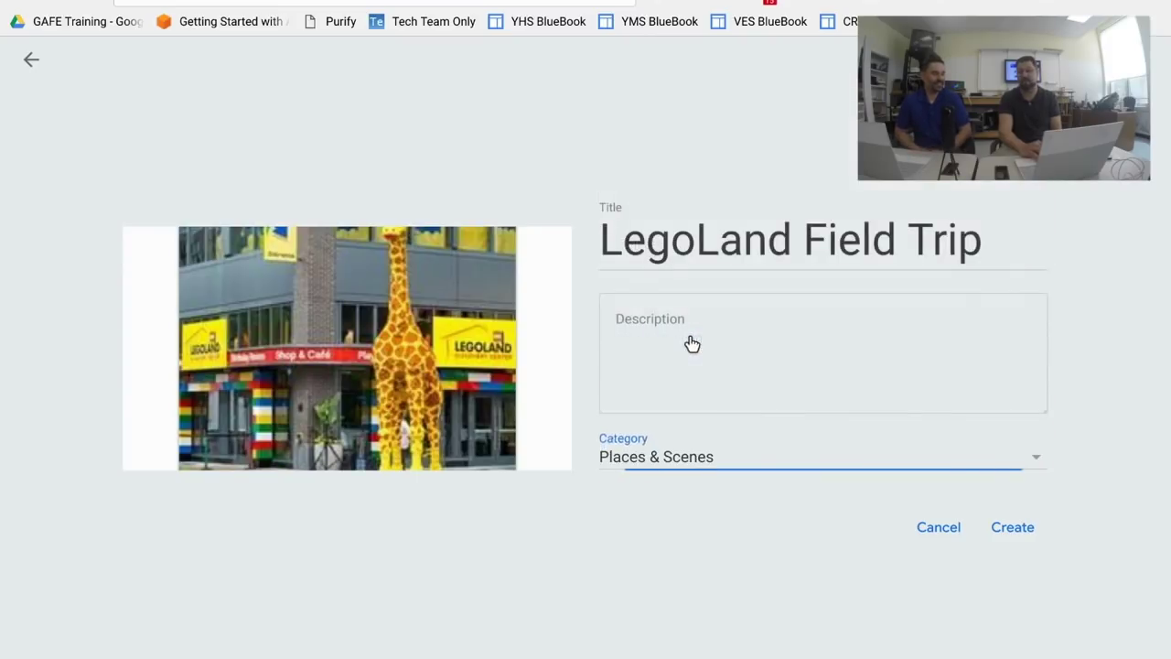
{"action": "left_click", "coordinate": [1003, 528]}
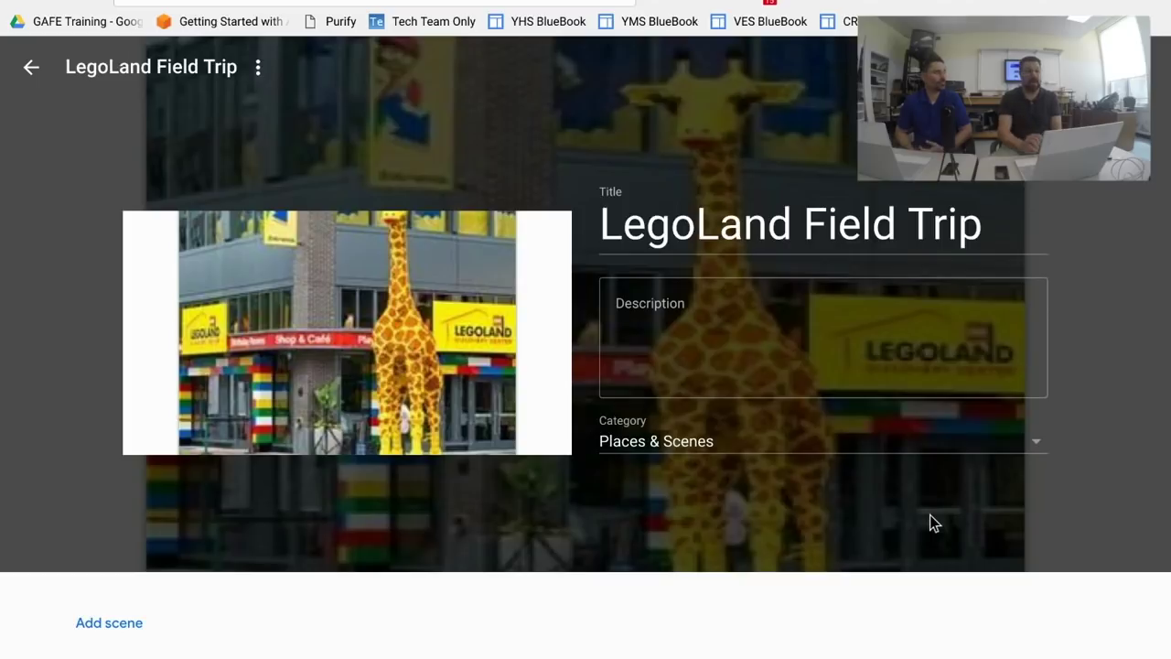
- Locate LEGOLAND Discovery Center Boston for a new scene via 'legoland boston', then choose uploading
{"action": "left_click", "coordinate": [110, 622]}
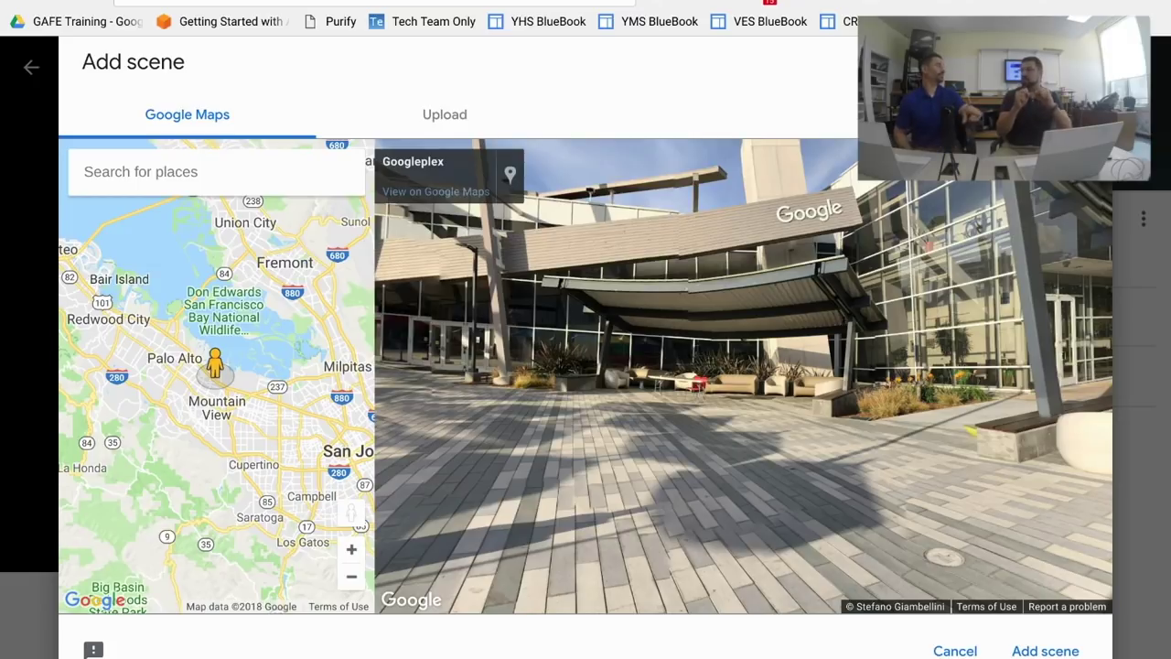
{"action": "left_click", "coordinate": [129, 171]}
{"action": "type", "text": "legoland boston"}
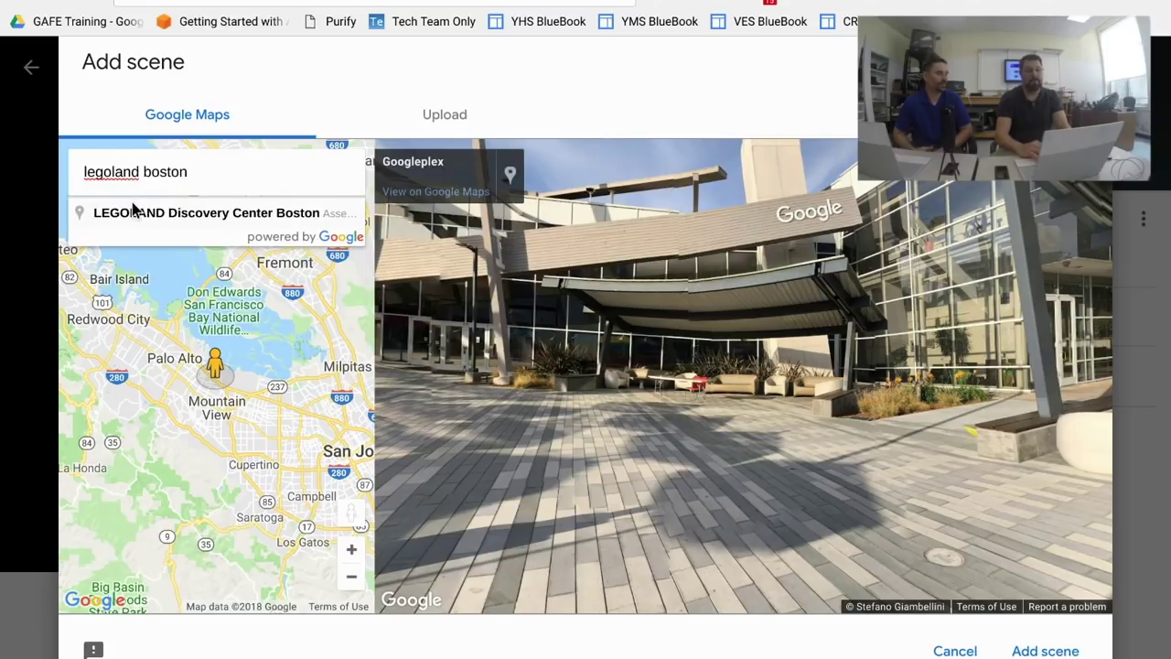
{"action": "left_click", "coordinate": [133, 211]}
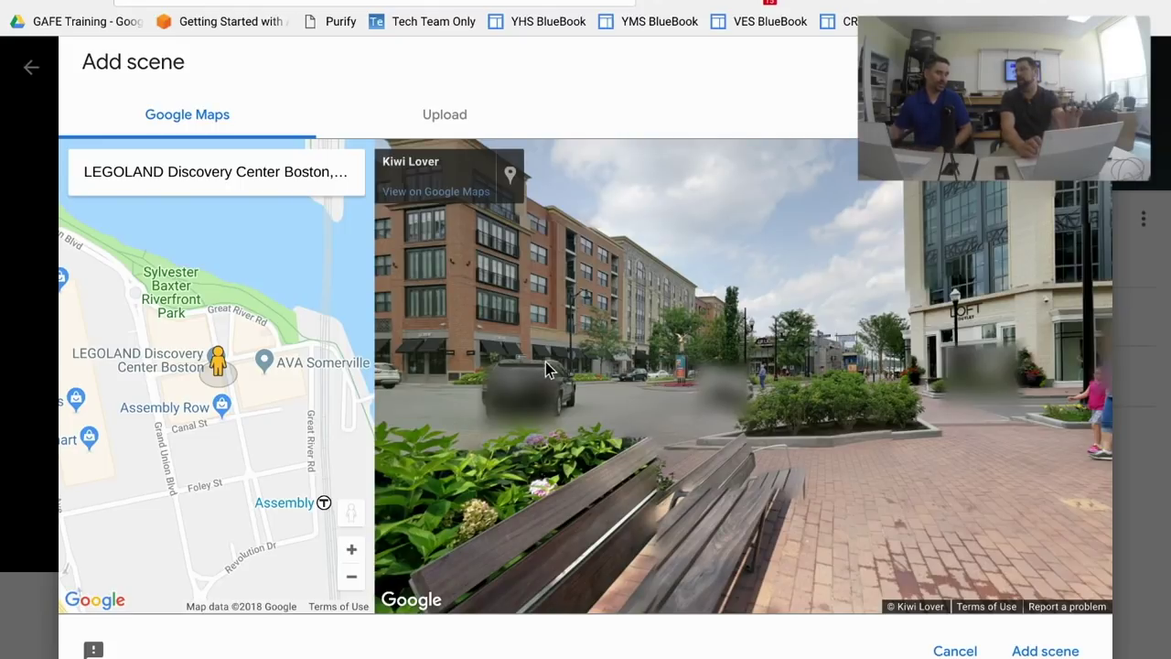
{"action": "left_click", "coordinate": [436, 114]}
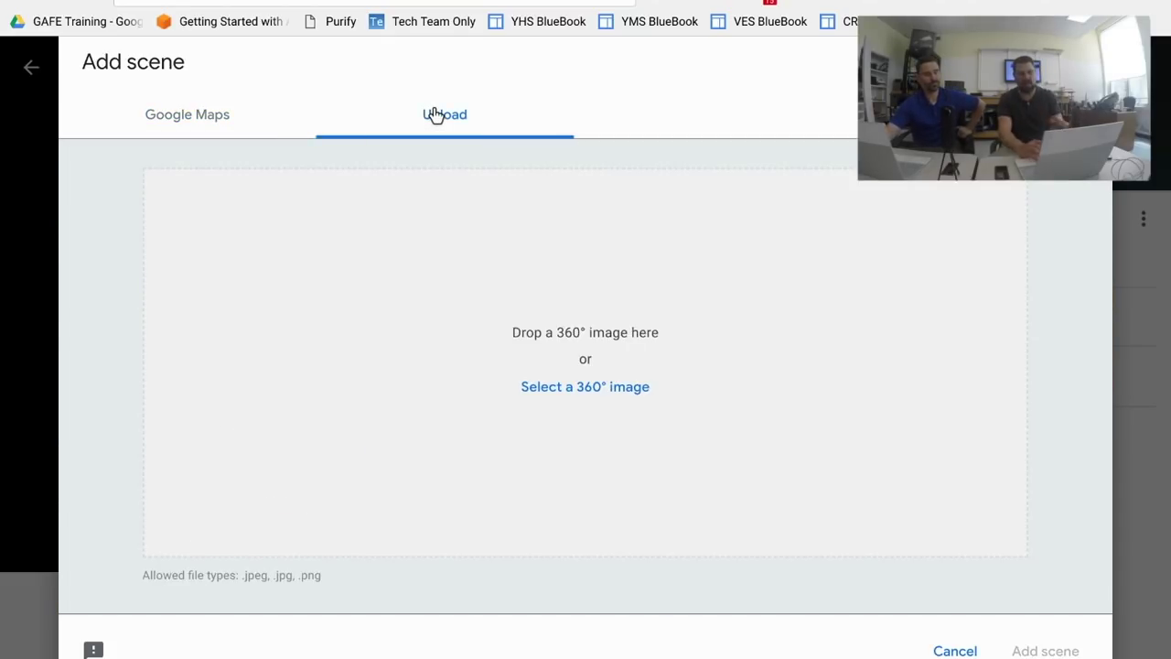
- Add R0010360_20180405111153.jpg from Photos.zip as the tour's first scene
{"action": "left_click", "coordinate": [562, 386]}
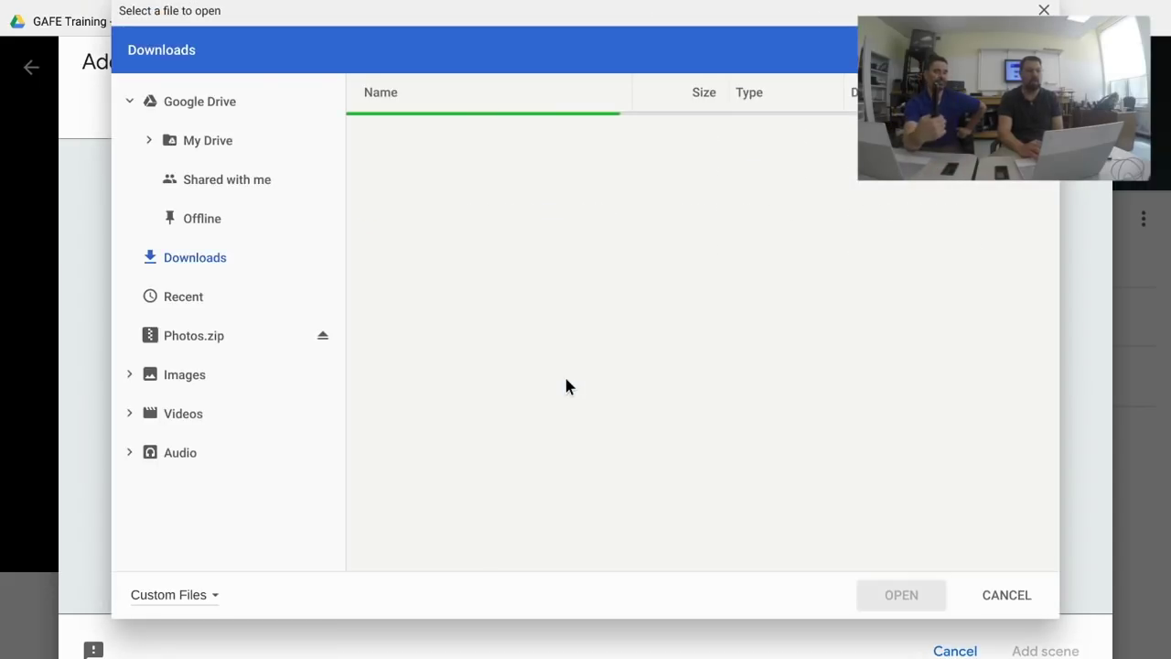
{"action": "left_click", "coordinate": [193, 332]}
{"action": "left_click", "coordinate": [423, 327]}
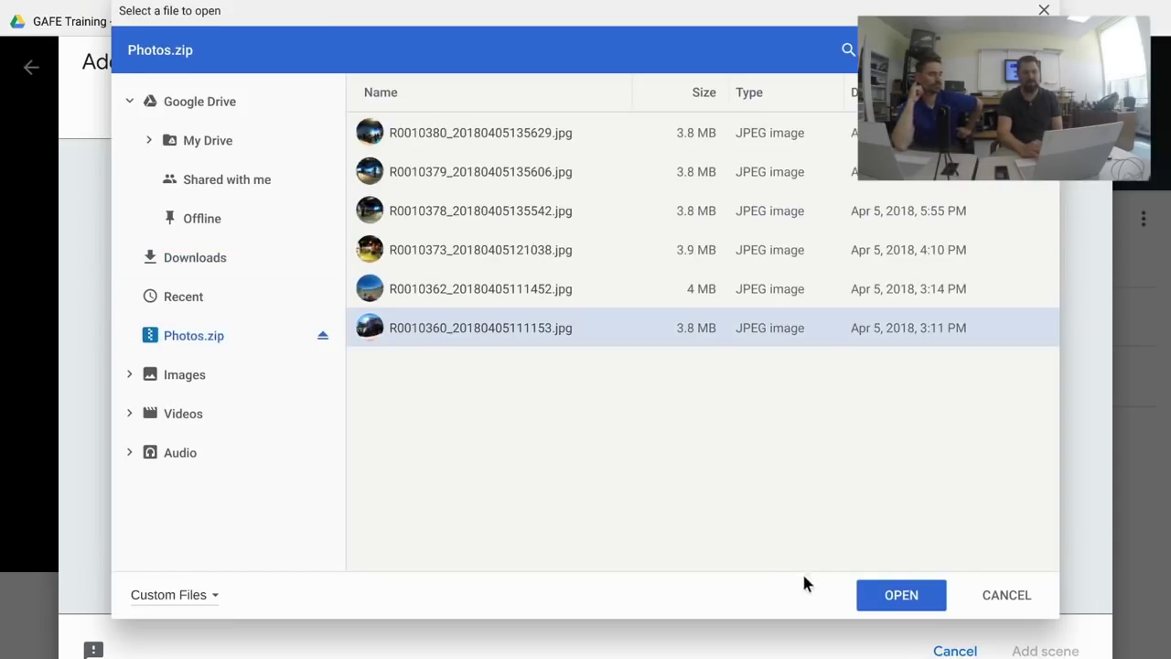
{"action": "left_click", "coordinate": [885, 585]}
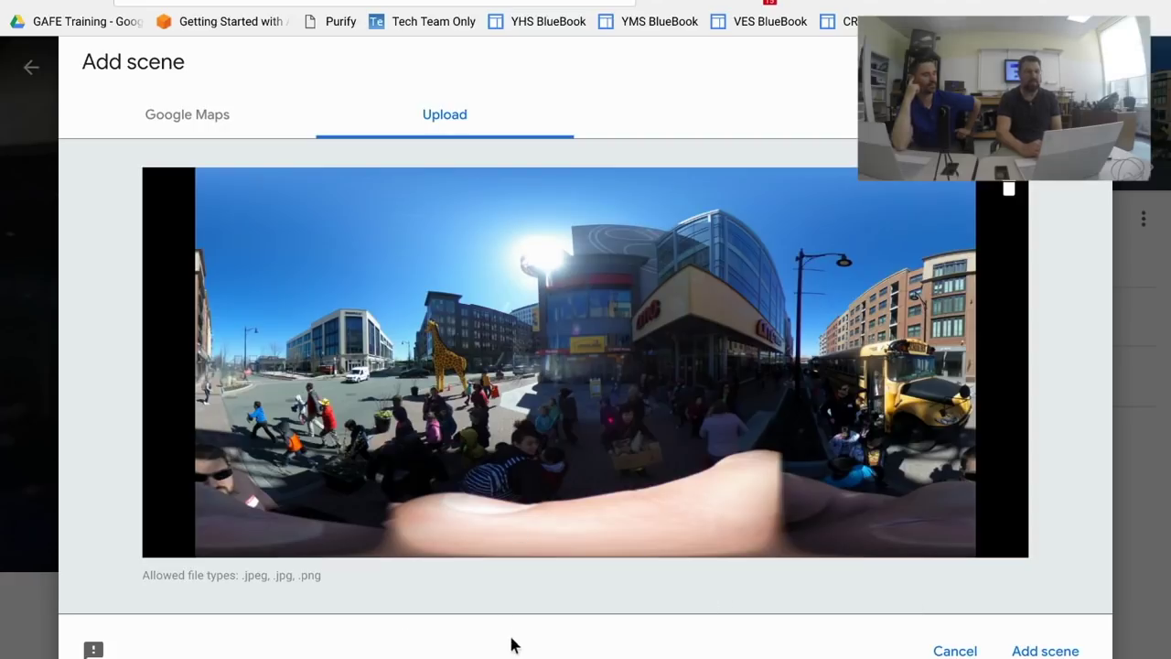
{"action": "left_click", "coordinate": [1034, 650]}
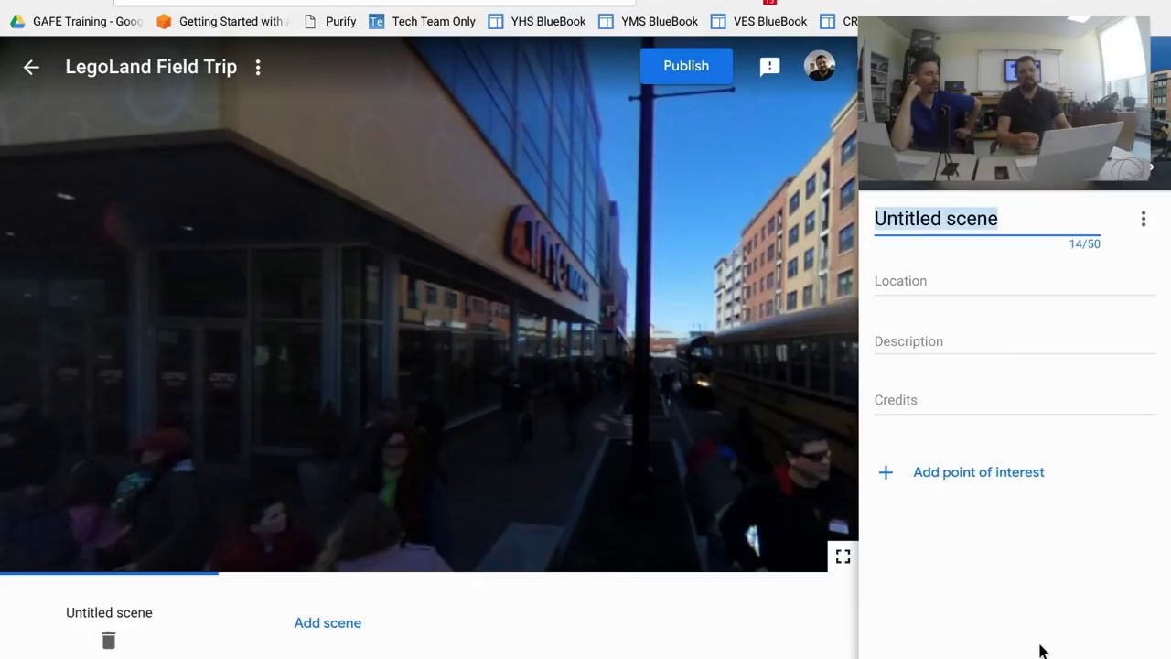
- Name the scene 'Outsite Discovery Center' and set its location to Legoland
{"action": "type", "text": "O"}
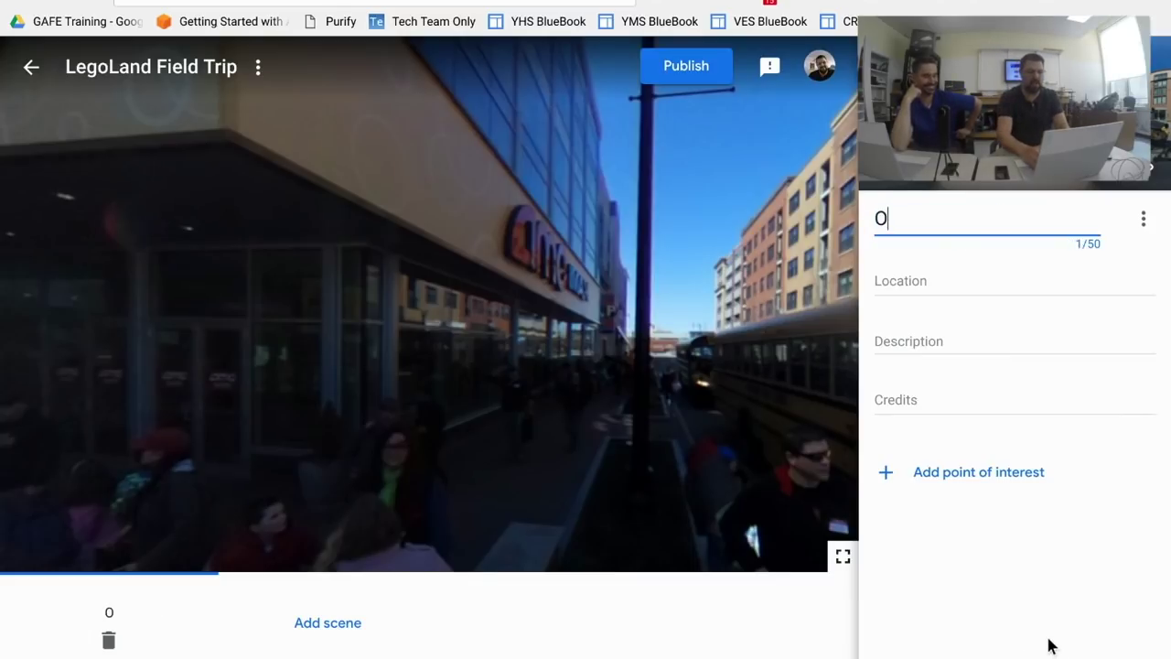
{"action": "type", "text": "utsite D"}
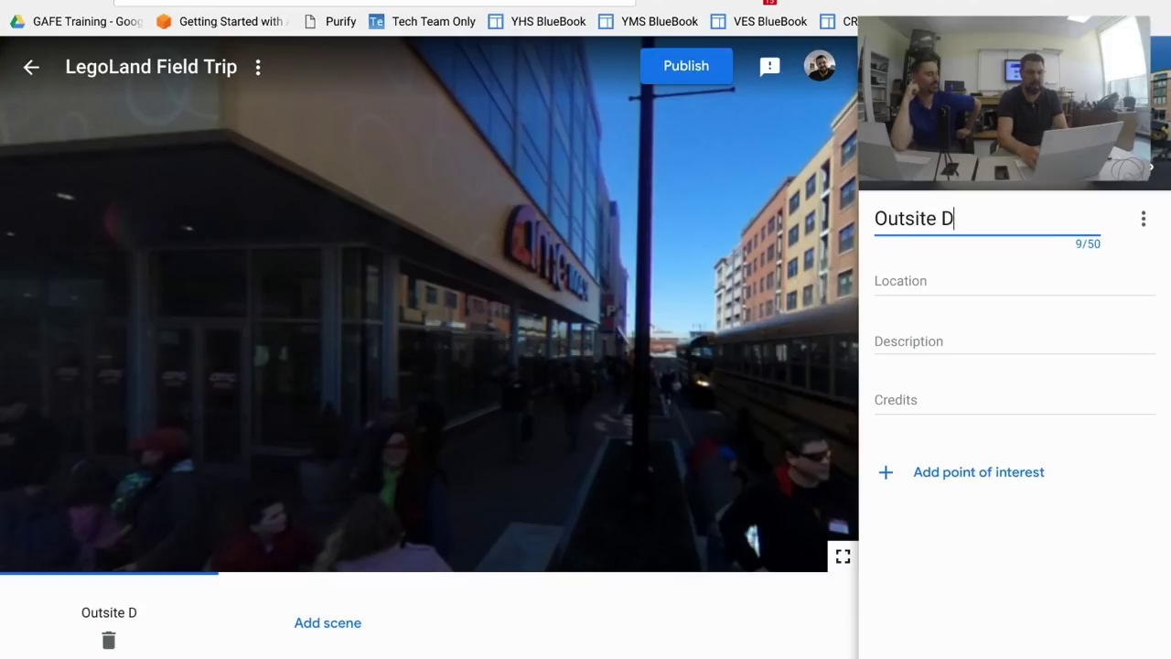
{"action": "type", "text": "iscovery Center"}
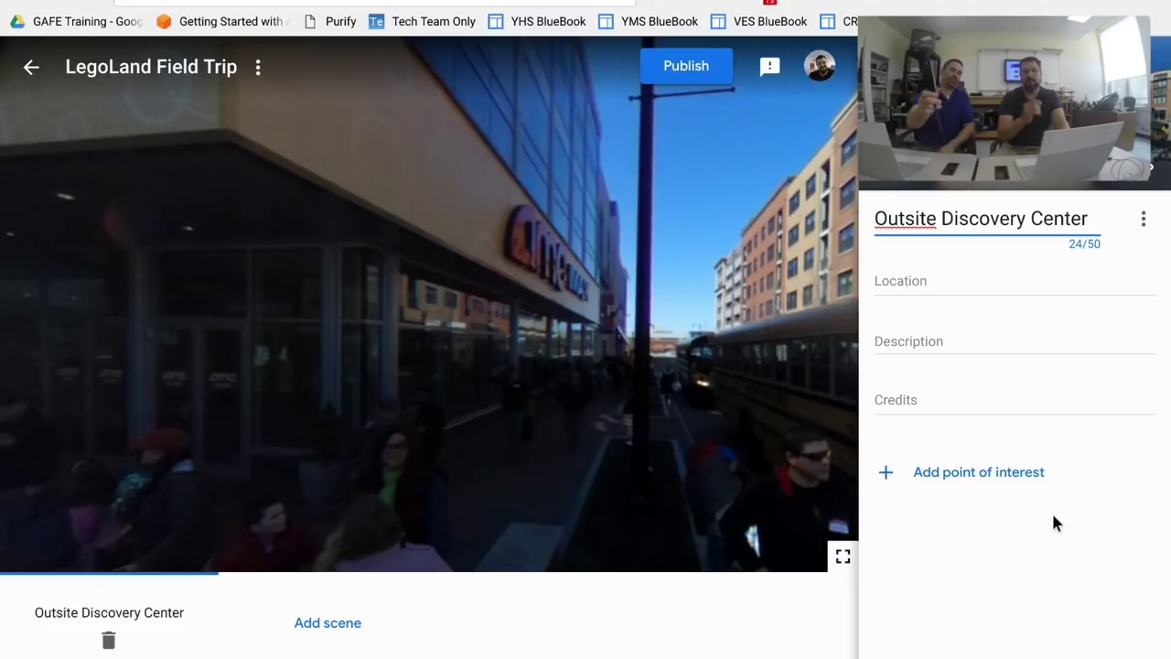
{"action": "left_click", "coordinate": [932, 268]}
{"action": "type", "text": "Legoland"}
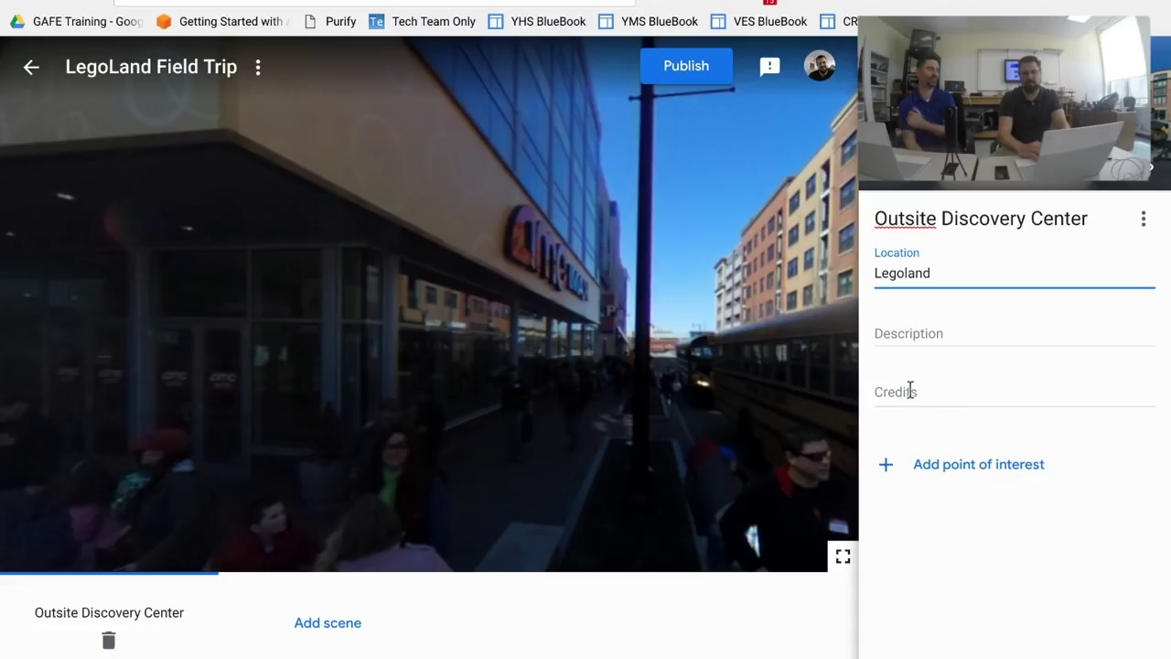
- Add R0010379_20180405135606.jpg from Photos.zip as a second scene titled 'Boston Harbour'
{"action": "left_click", "coordinate": [327, 623]}
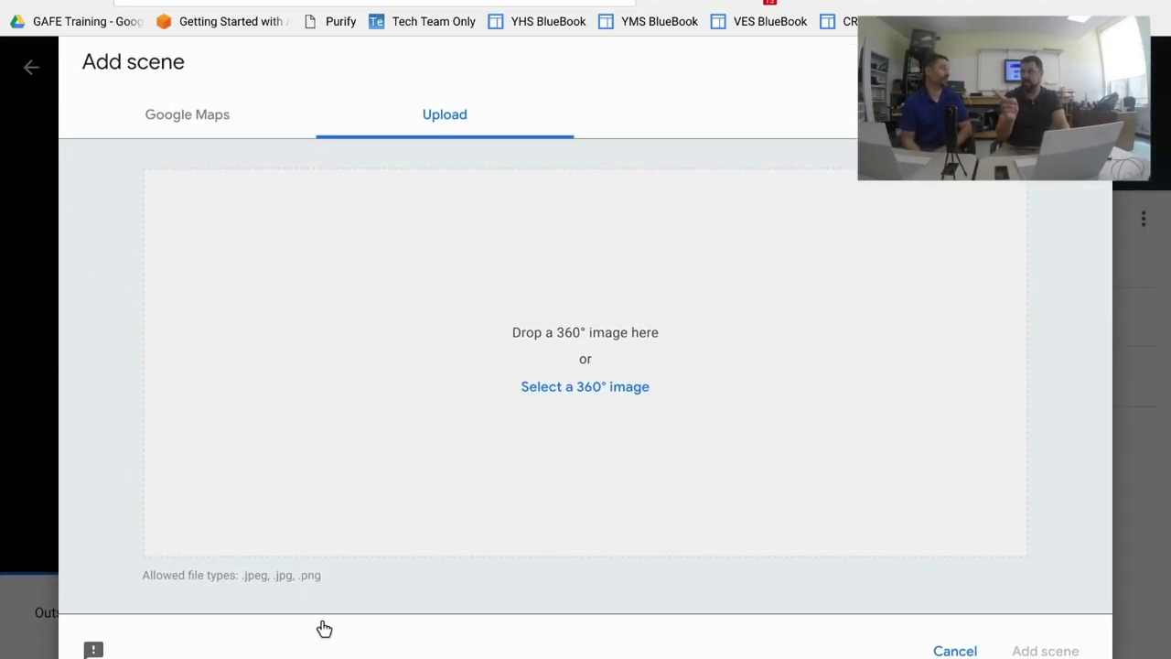
{"action": "left_click", "coordinate": [542, 394]}
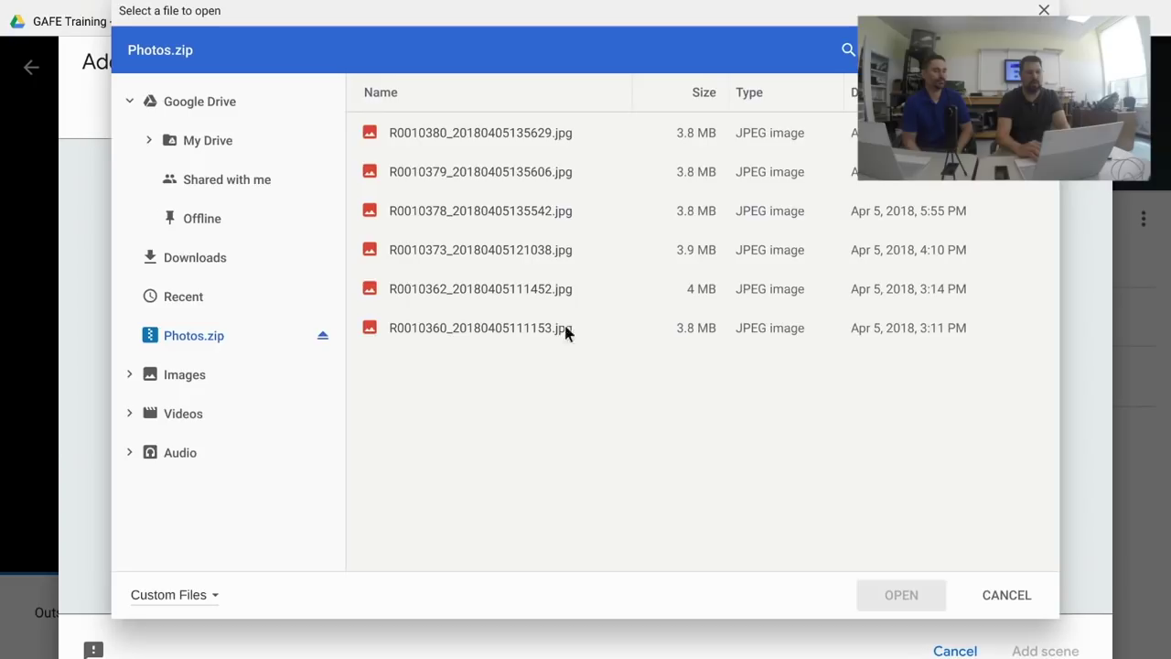
{"action": "left_click", "coordinate": [449, 171]}
{"action": "left_click", "coordinate": [893, 594]}
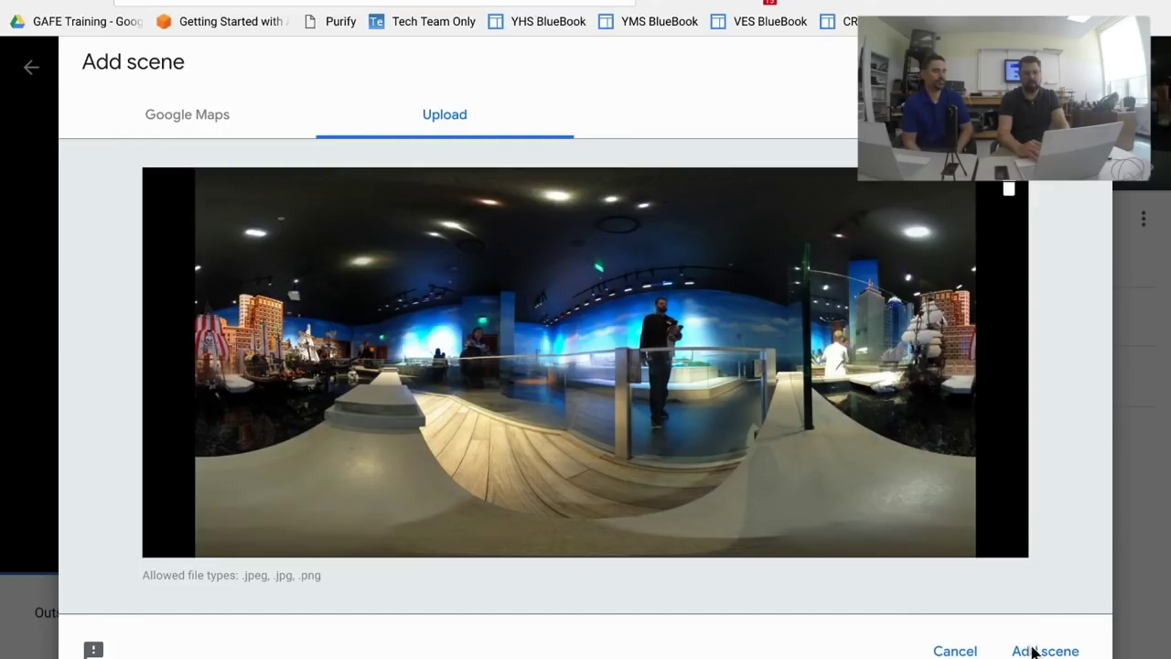
{"action": "left_click", "coordinate": [1028, 649]}
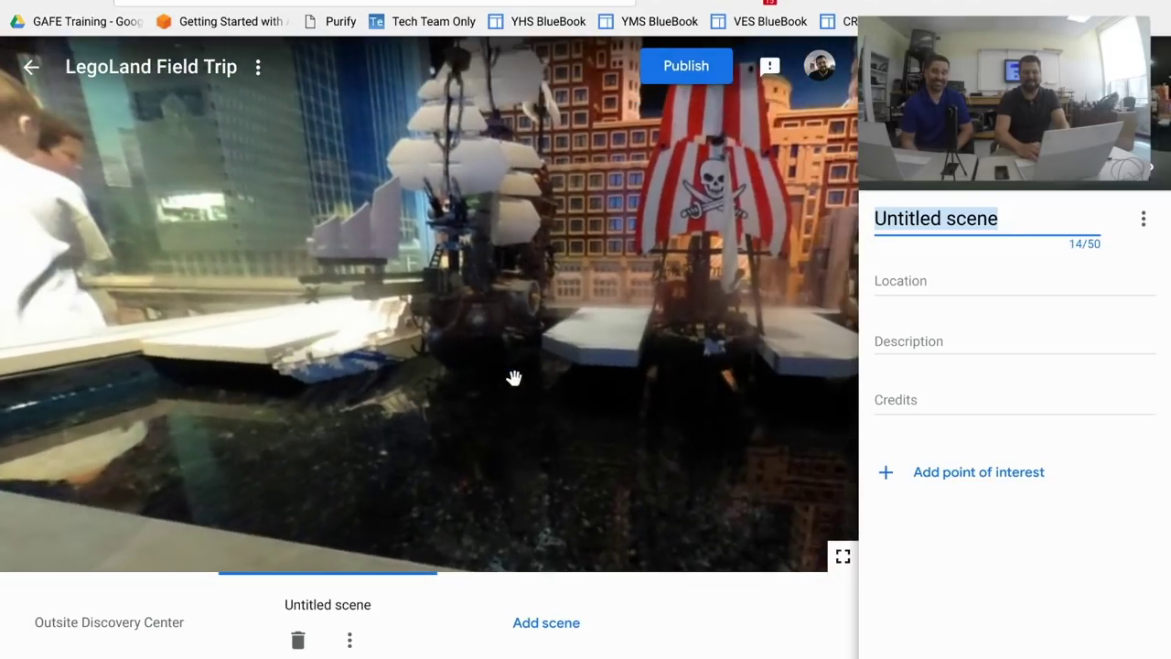
{"action": "type", "text": "Boston "}
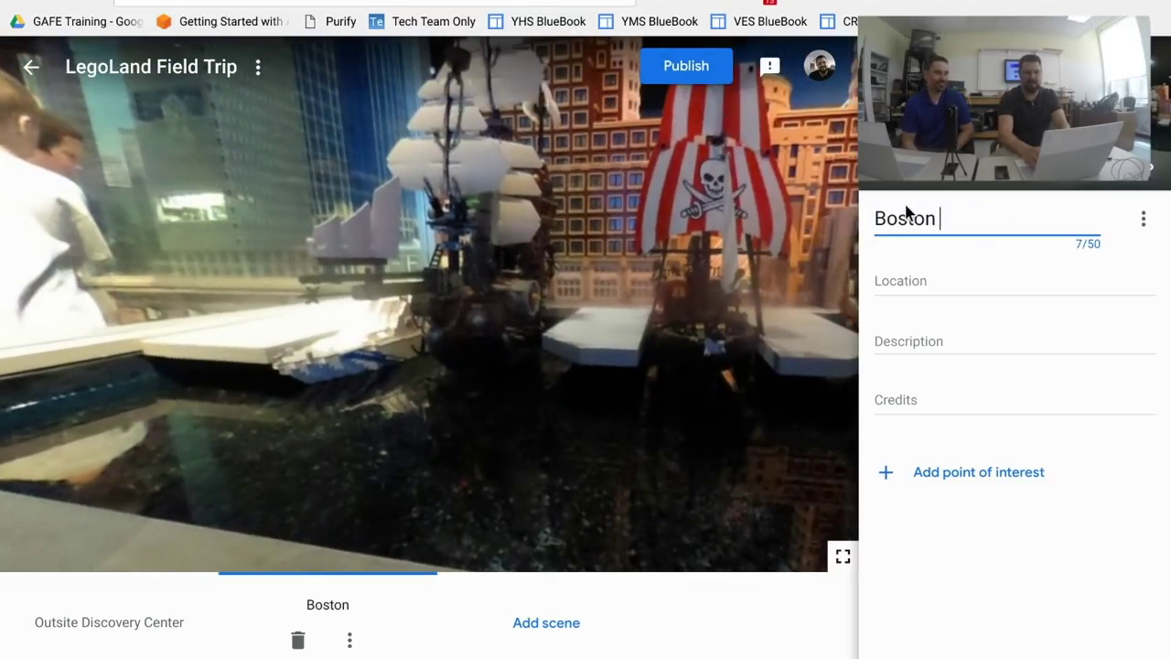
{"action": "type", "text": "Harbour"}
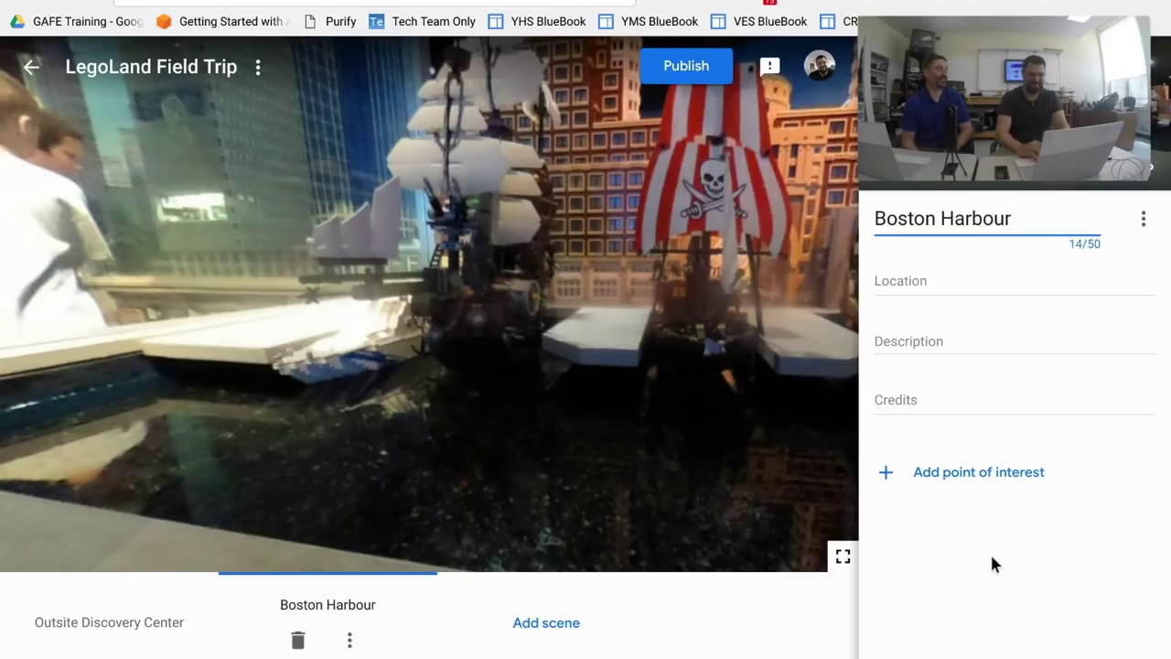
- Add R0010380_20180405135629.jpg as a third scene titled 'Fenway', then reopen Outsite Discovery Center
{"action": "left_click", "coordinate": [558, 623]}
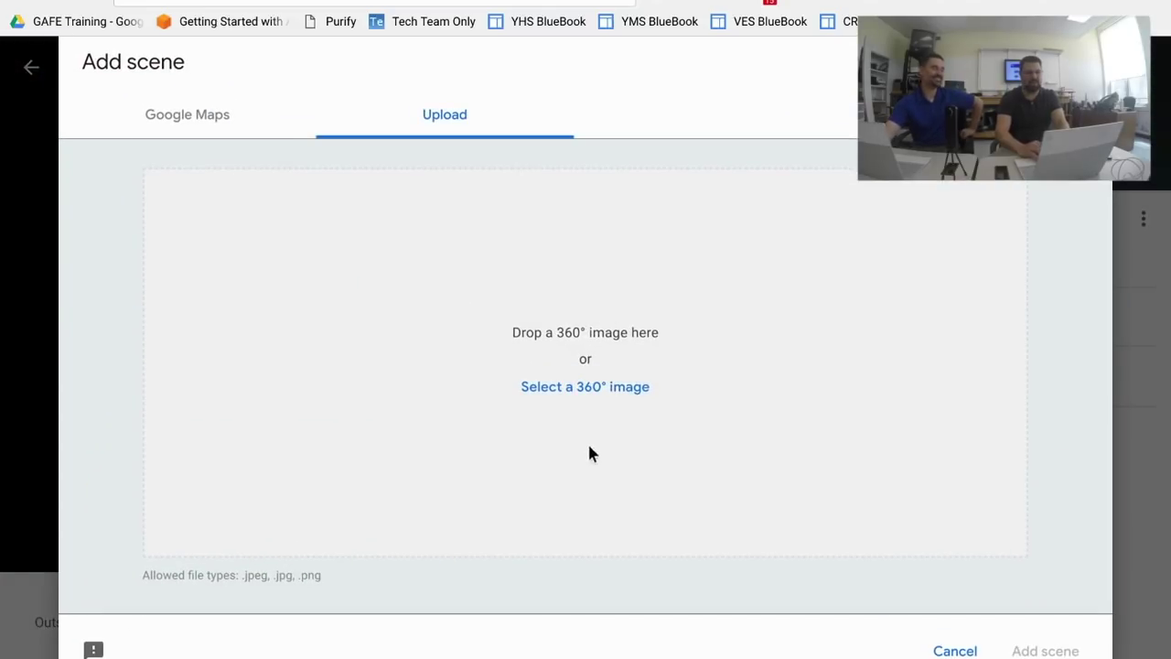
{"action": "left_click", "coordinate": [580, 385]}
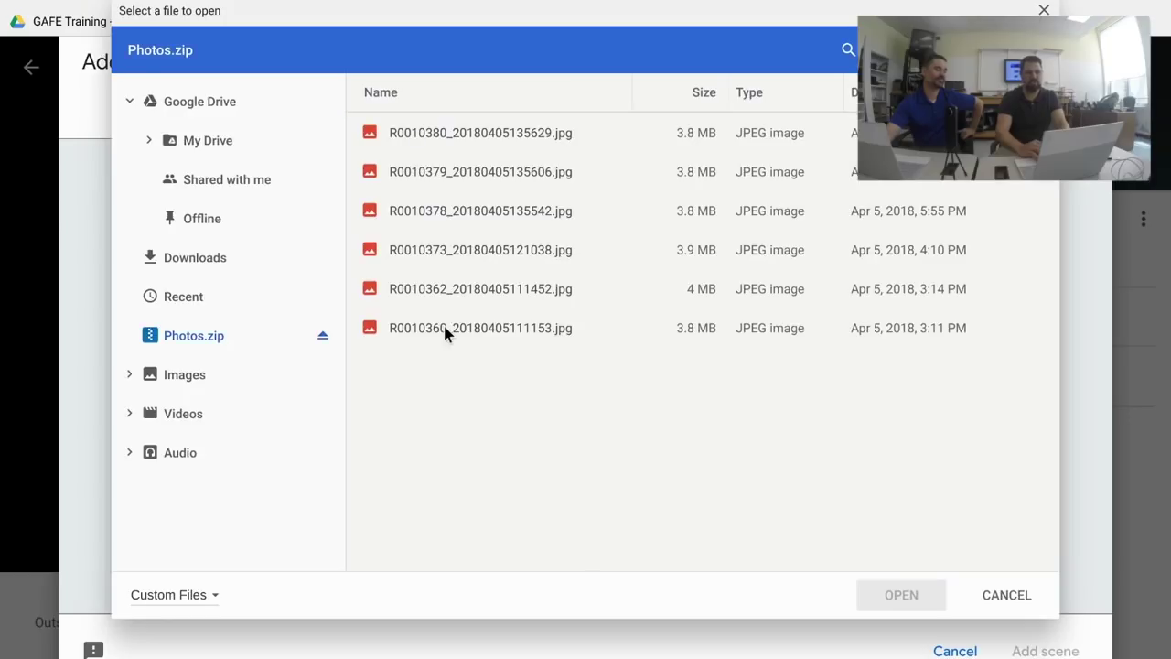
{"action": "left_click", "coordinate": [432, 137]}
{"action": "left_click", "coordinate": [922, 590]}
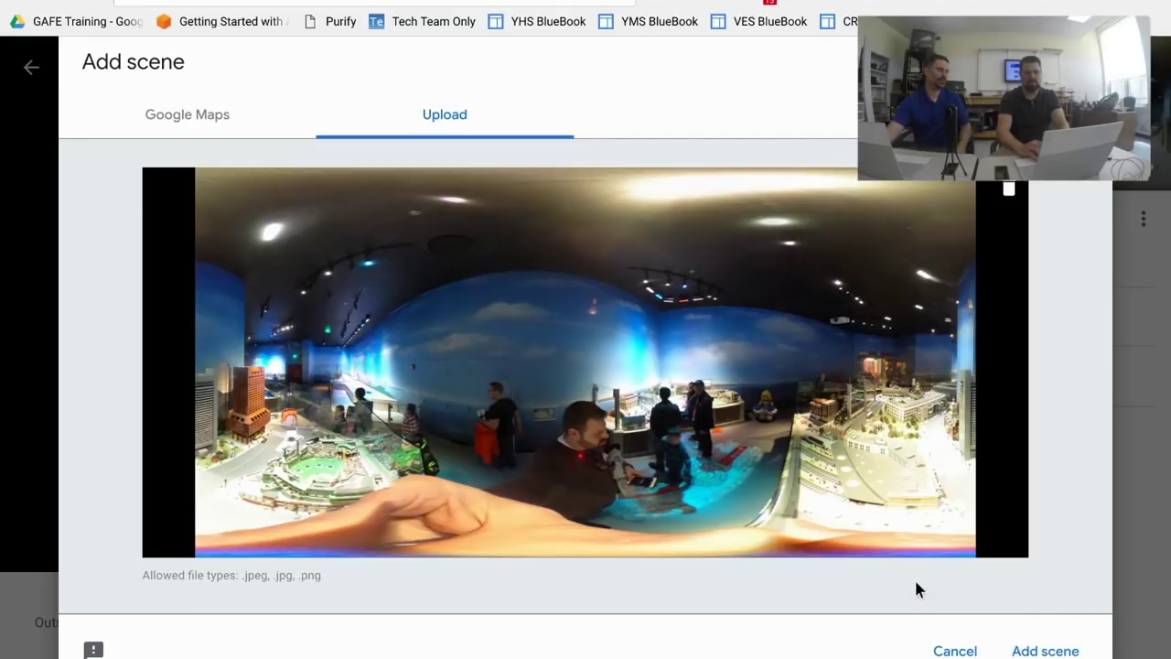
{"action": "left_click", "coordinate": [1036, 649]}
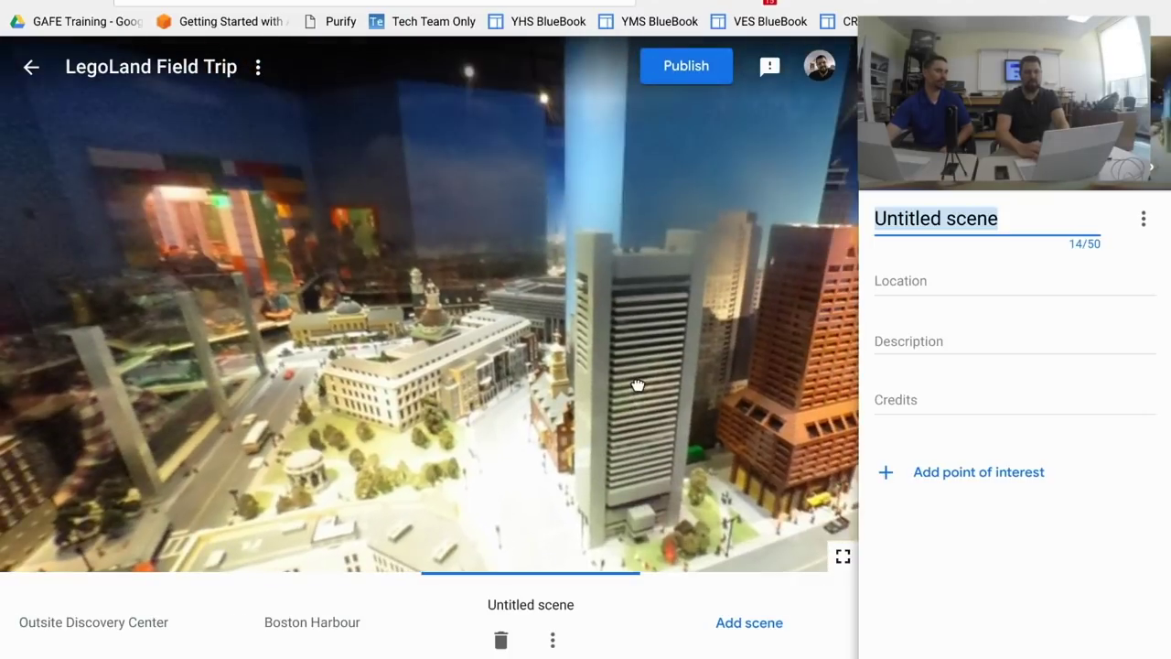
{"action": "type", "text": "Fenway"}
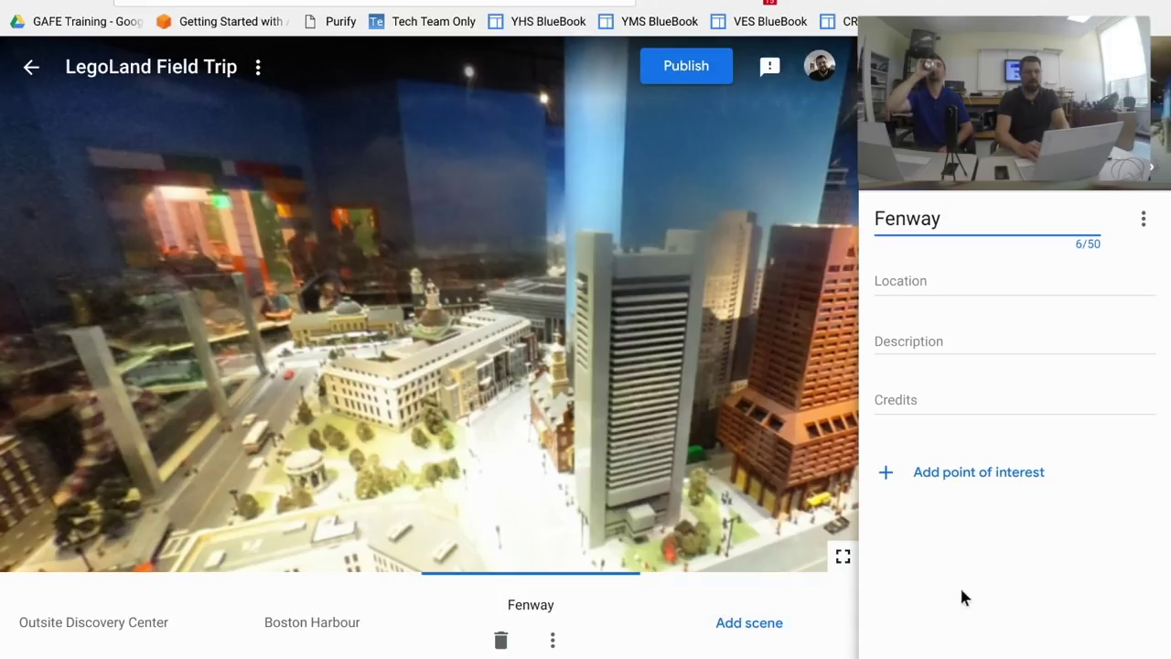
{"action": "left_click", "coordinate": [117, 638]}
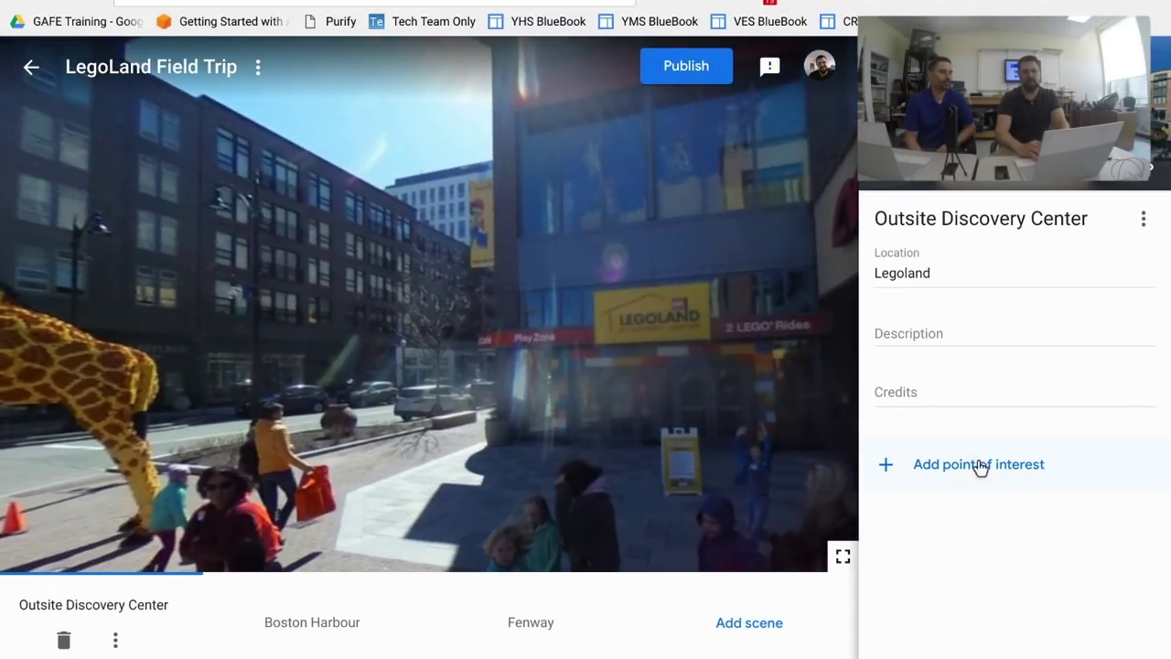
- Add an info point of interest and move it from the giraffe onto the LEGOLAND storefront
{"action": "left_click", "coordinate": [979, 464]}
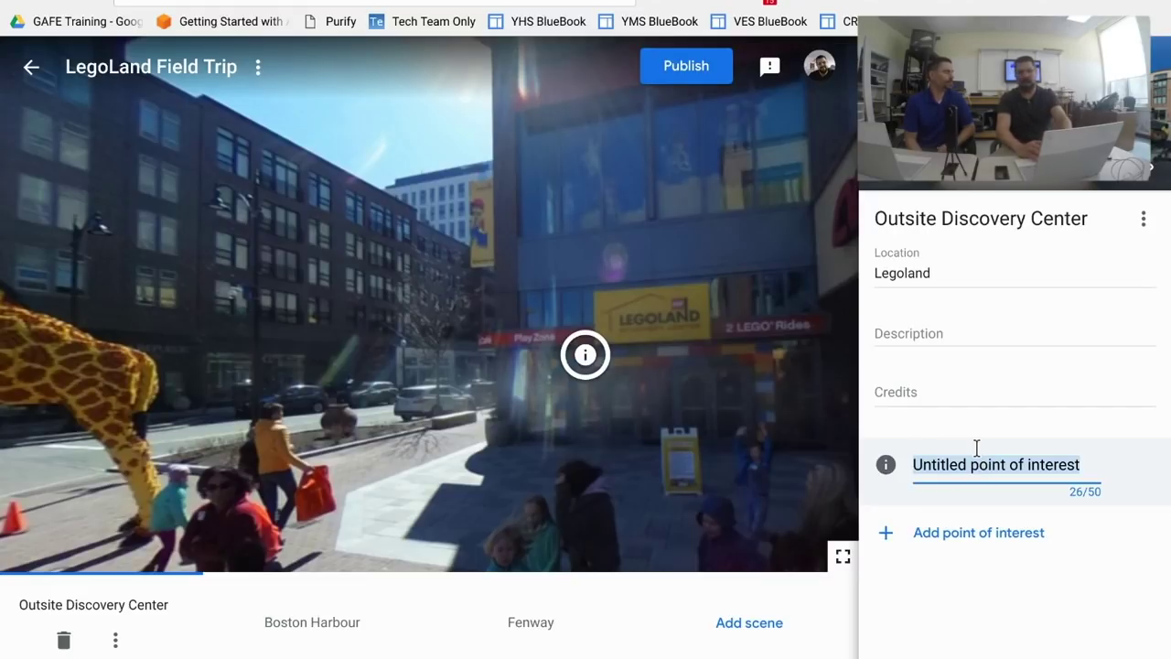
{"action": "mouse_move", "coordinate": [572, 345]}
{"action": "left_mouse_down"}
{"action": "mouse_move", "coordinate": [540, 312]}
{"action": "mouse_move", "coordinate": [485, 307]}
{"action": "mouse_move", "coordinate": [472, 289]}
{"action": "mouse_move", "coordinate": [268, 212]}
{"action": "mouse_move", "coordinate": [393, 276]}
{"action": "mouse_move", "coordinate": [268, 272]}
{"action": "mouse_move", "coordinate": [113, 386]}
{"action": "mouse_move", "coordinate": [121, 367]}
{"action": "left_mouse_up"}
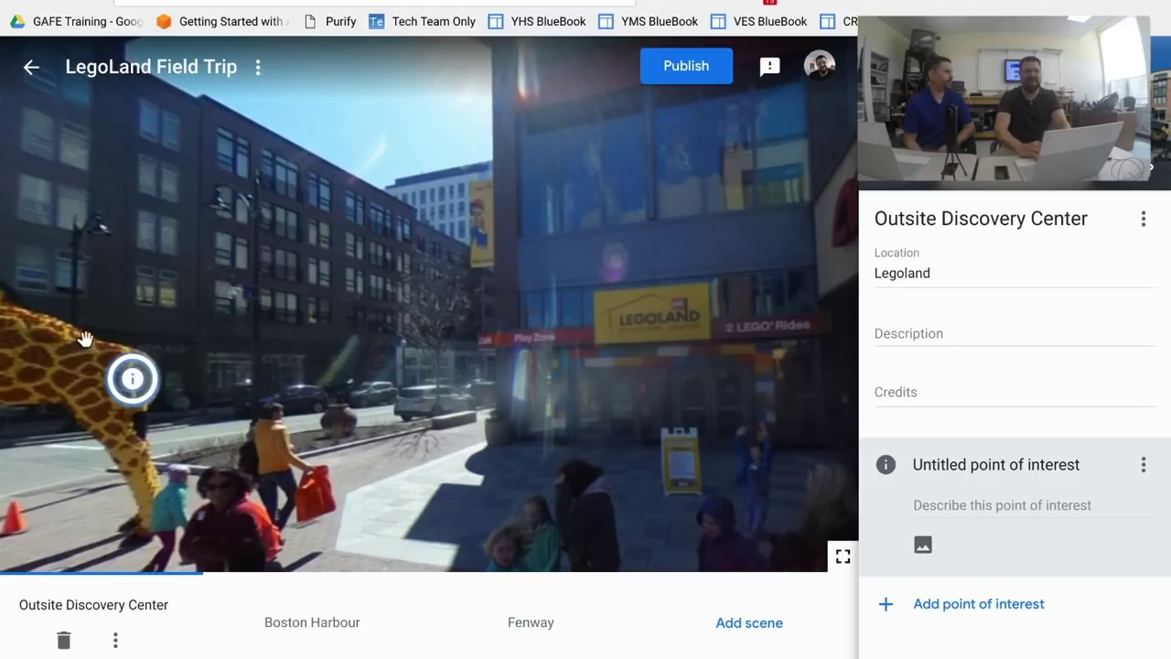
{"action": "mouse_move", "coordinate": [121, 363]}
{"action": "left_mouse_down"}
{"action": "mouse_move", "coordinate": [500, 338]}
{"action": "mouse_move", "coordinate": [584, 359]}
{"action": "left_mouse_up"}
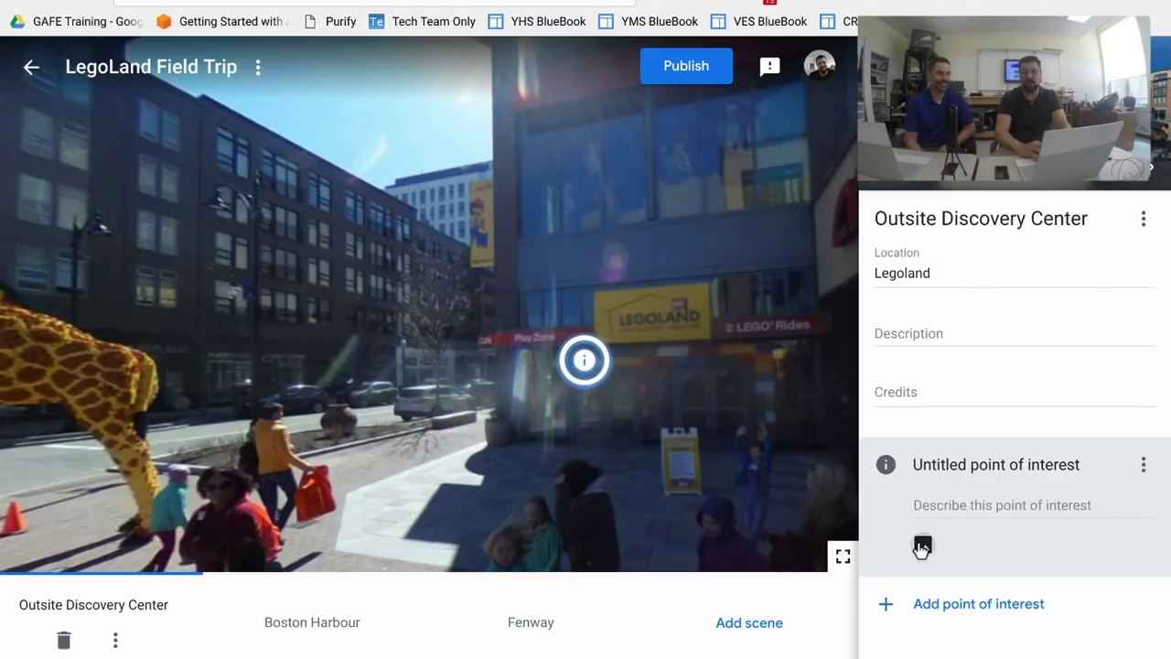
- Upload download.jpeg from Downloads as the point's giraffe image overlay
{"action": "left_click", "coordinate": [923, 546]}
{"action": "left_click", "coordinate": [607, 380]}
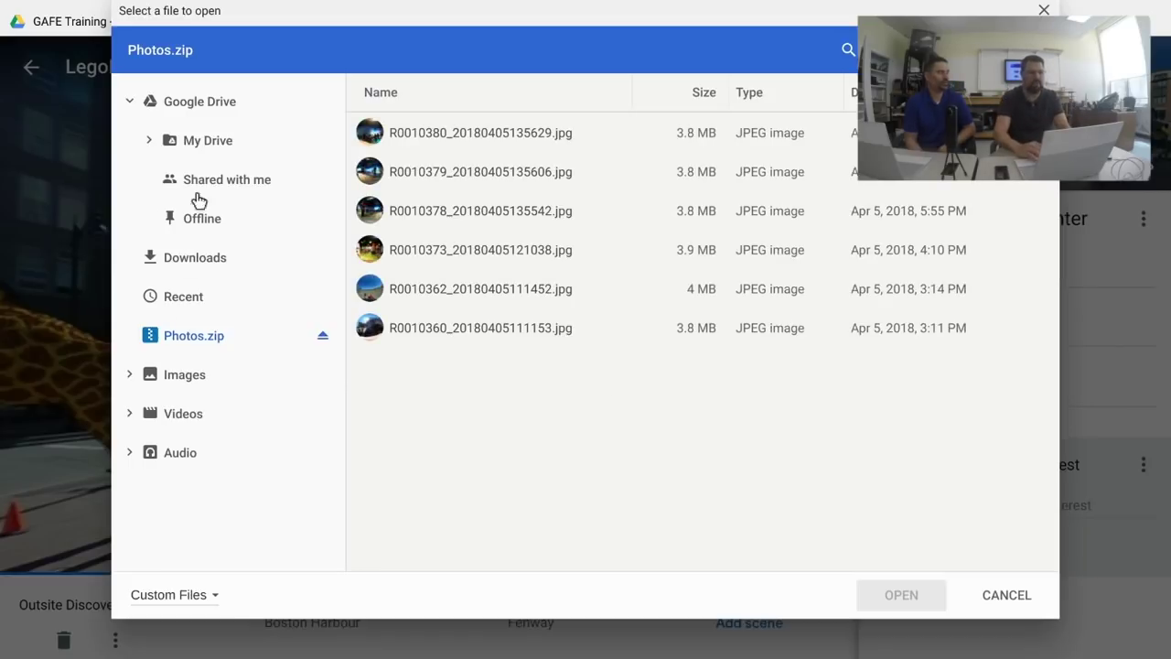
{"action": "left_click", "coordinate": [188, 260]}
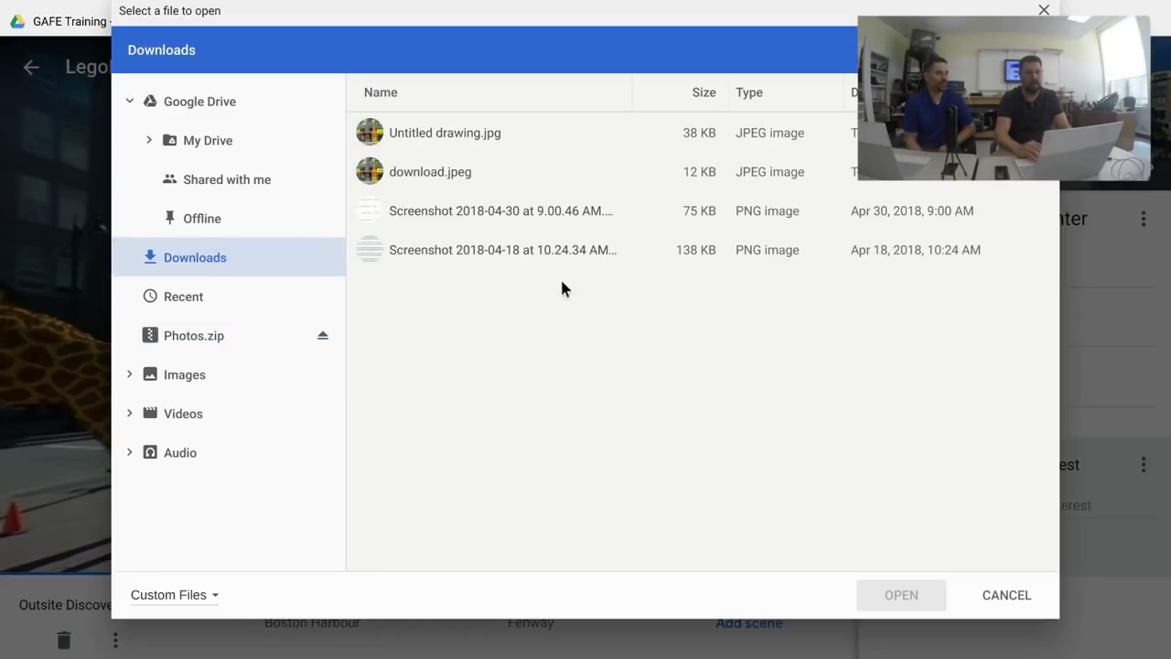
{"action": "left_click", "coordinate": [408, 172]}
{"action": "left_click", "coordinate": [892, 596]}
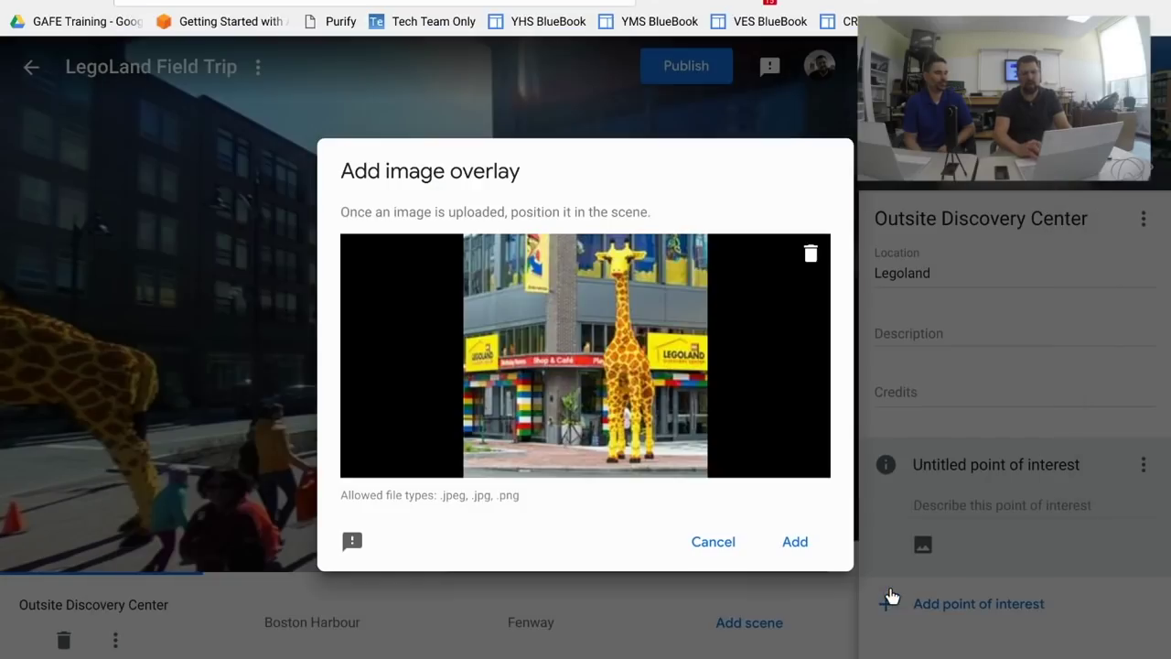
{"action": "left_click", "coordinate": [787, 541]}
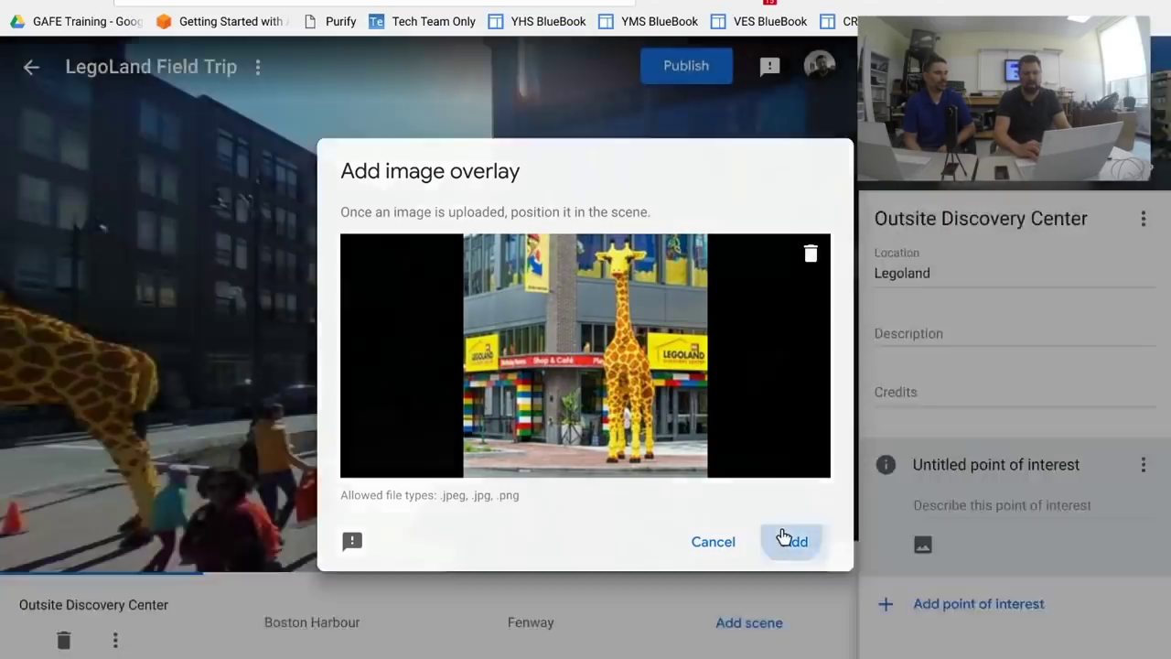
{"action": "left_click", "coordinate": [949, 464]}
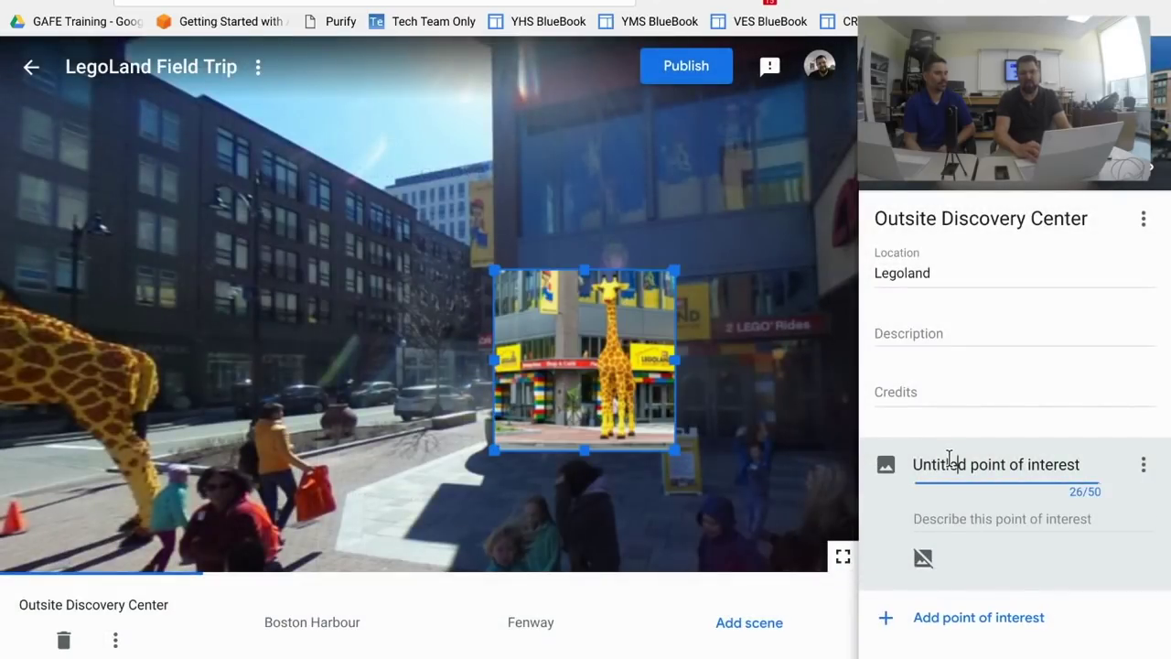
- Replace the placeholder title of the image point of interest with 'Front Doors'
{"action": "type", "text": "Front Doors"}
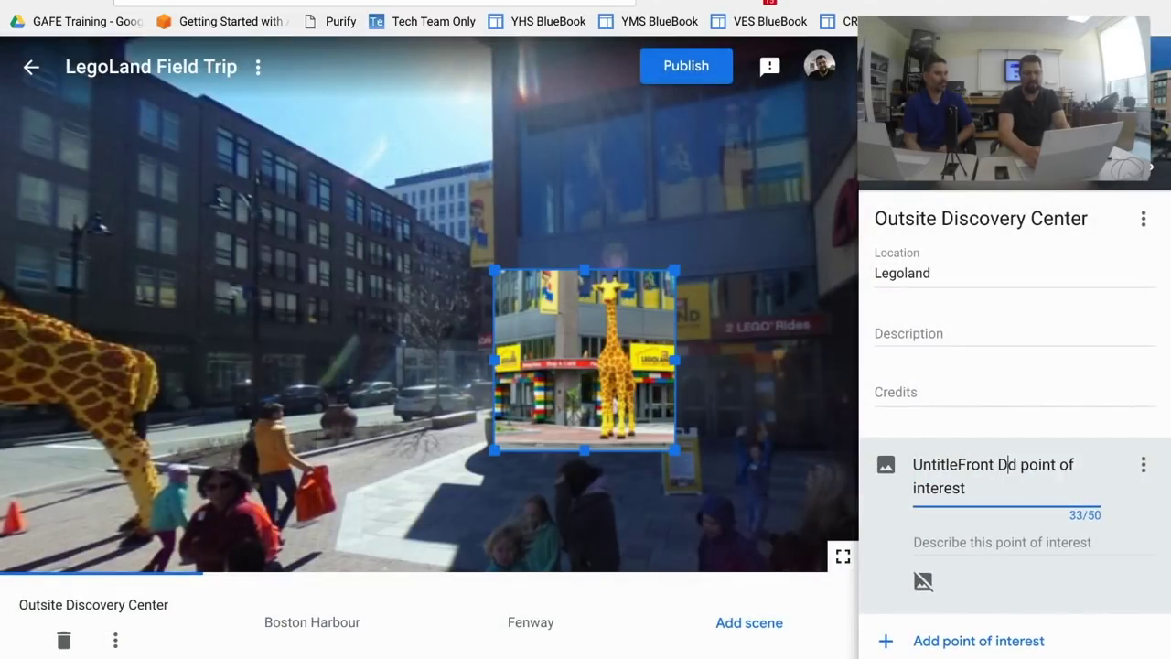
{"action": "key", "text": "BackSpace"}
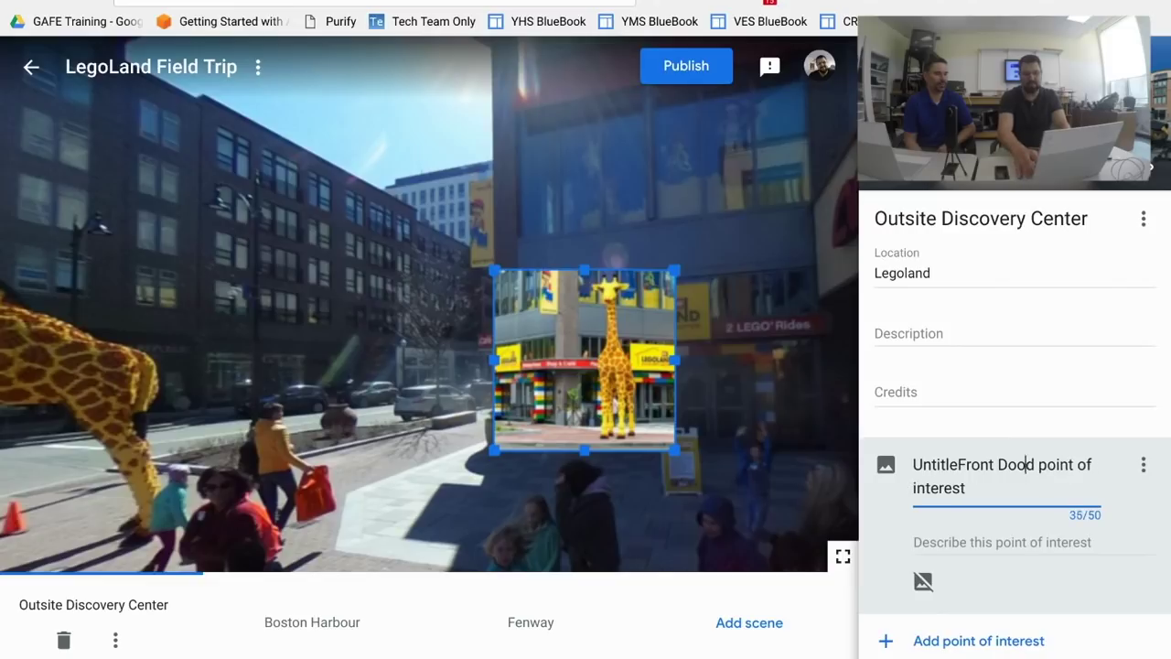
{"action": "key", "text": "BackSpace"}
{"action": "key", "text": "BackSpace"}
{"action": "key", "text": "BackSpace"}
{"action": "key", "text": "BackSpace"}
{"action": "key", "text": "BackSpace"}
{"action": "key", "text": "BackSpace"}
{"action": "key", "text": "BackSpace"}
{"action": "key", "text": "BackSpace"}
{"action": "key", "text": "BackSpace"}
{"action": "key", "text": "BackSpace"}
{"action": "key", "text": "BackSpace"}
{"action": "key", "text": "BackSpace"}
{"action": "key", "text": "BackSpace"}
{"action": "key", "text": "BackSpace"}
{"action": "key", "text": "BackSpace"}
{"action": "key", "text": "BackSpace"}
{"action": "key", "text": "BackSpace"}
{"action": "key", "text": "shift+End"}
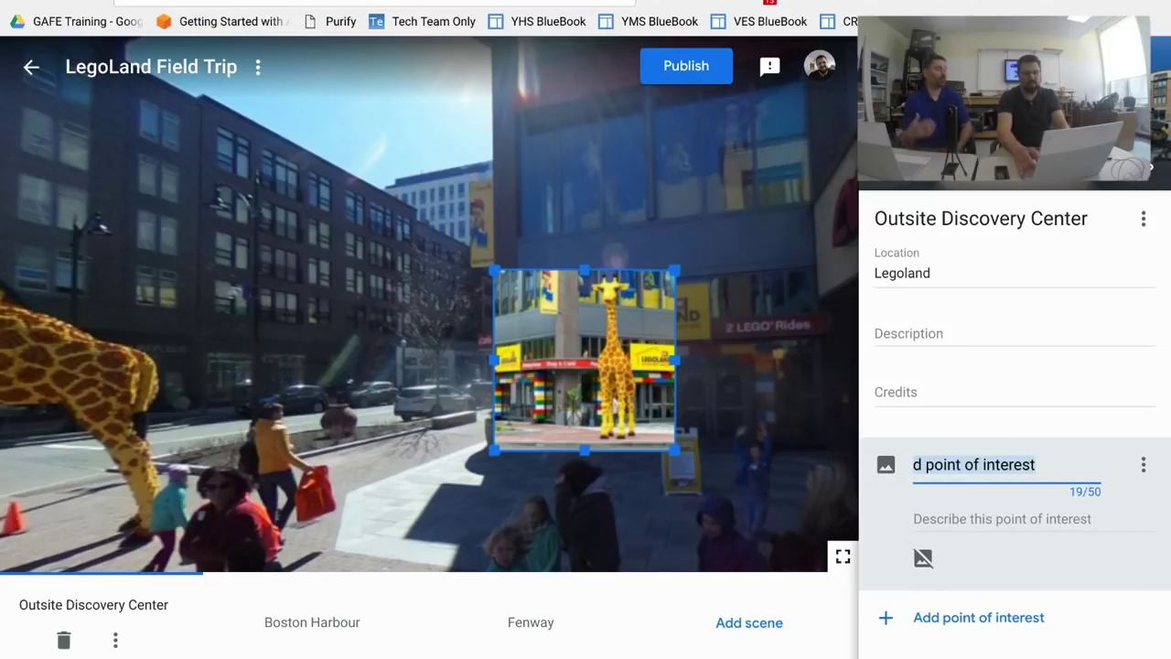
{"action": "type", "text": "Front Doors"}
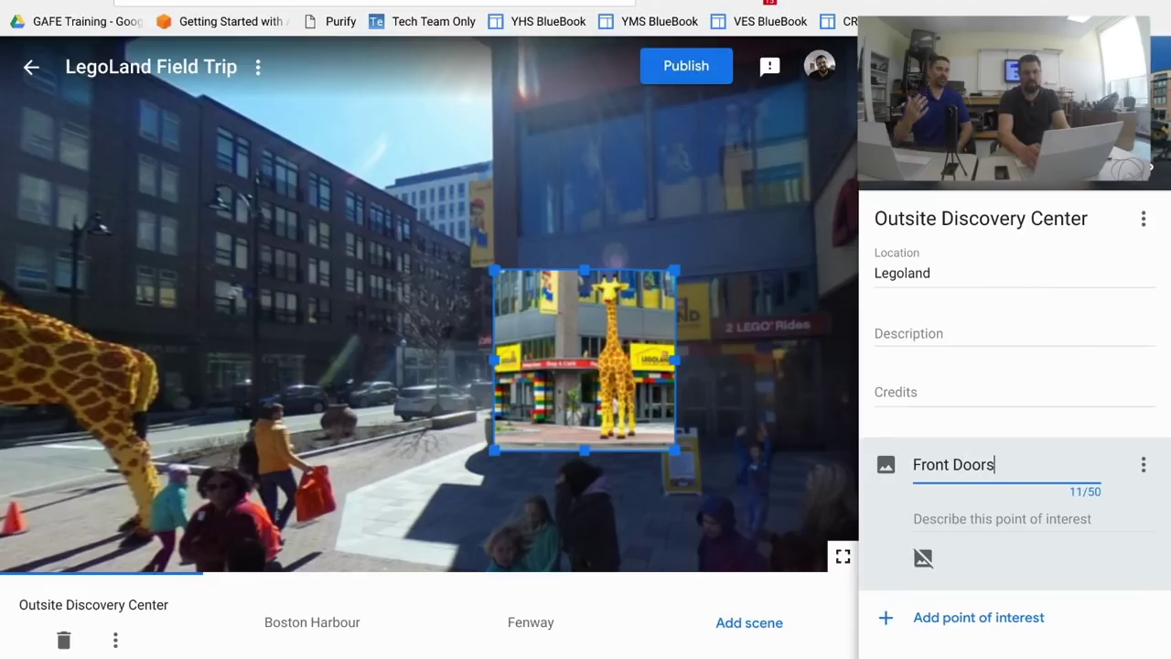
{"action": "left_click", "coordinate": [992, 506]}
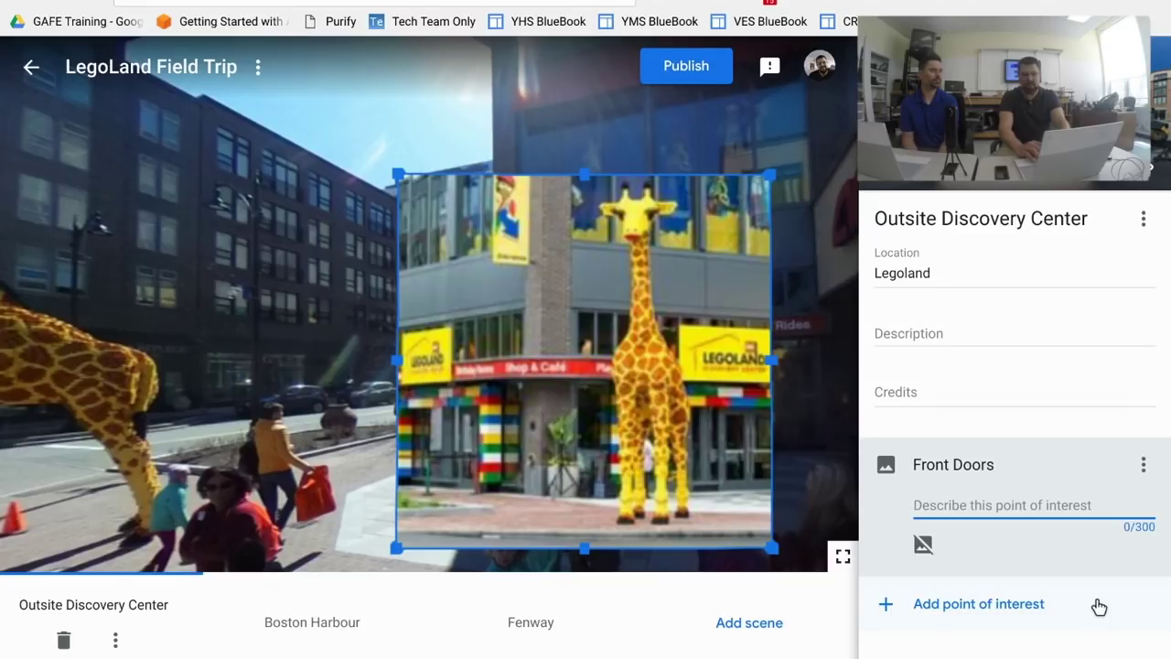
- Add a point of interest on the AMC building corner titled 'The Building'
{"action": "left_click", "coordinate": [978, 603]}
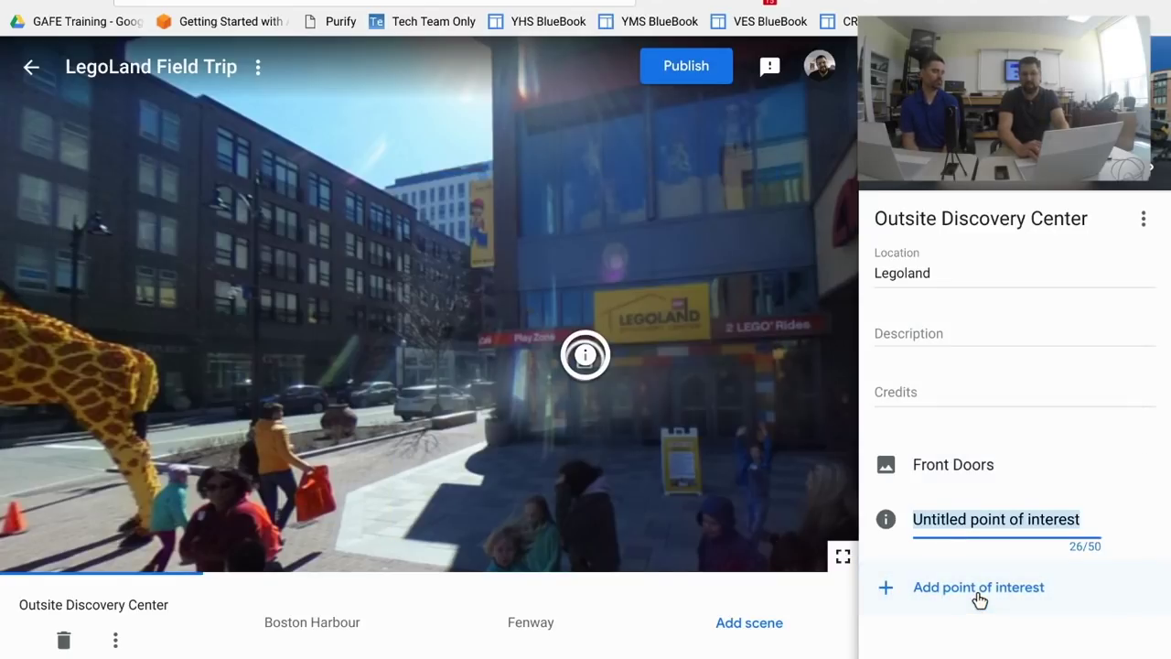
{"action": "left_click", "coordinate": [573, 340]}
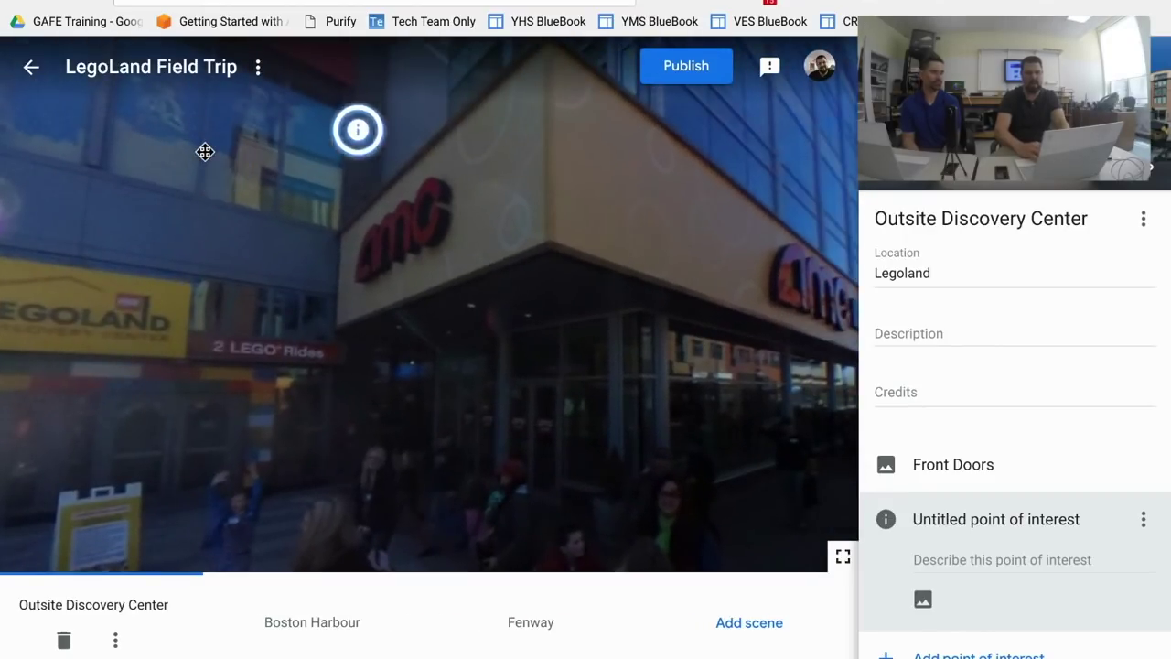
{"action": "left_click", "coordinate": [938, 505]}
{"action": "triple_click", "coordinate": [938, 505]}
{"action": "type", "text": "The Building"}
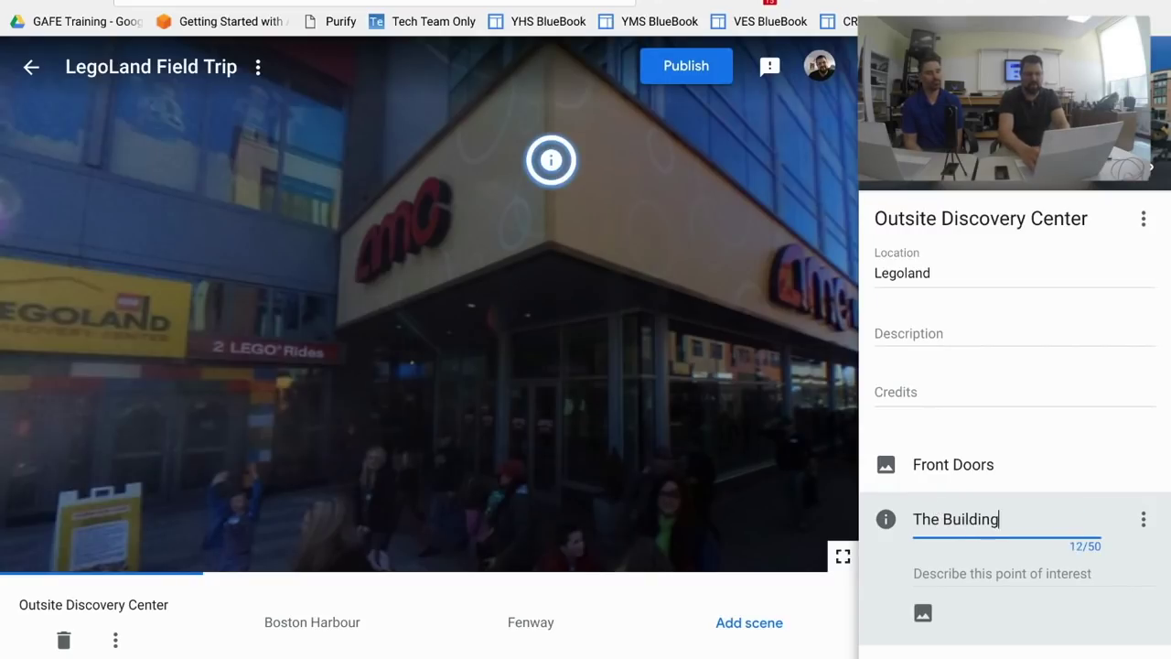
{"action": "key", "text": "Return"}
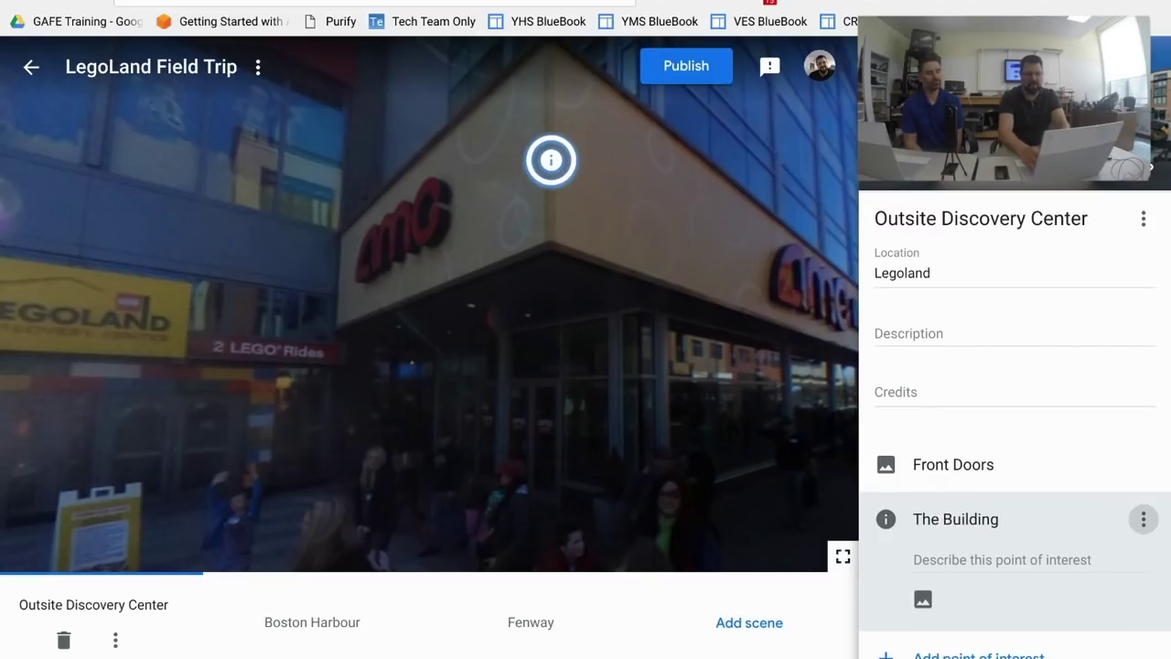
- Check The Building's description and options, then move through the scene description and credits fields
{"action": "left_click", "coordinate": [958, 549]}
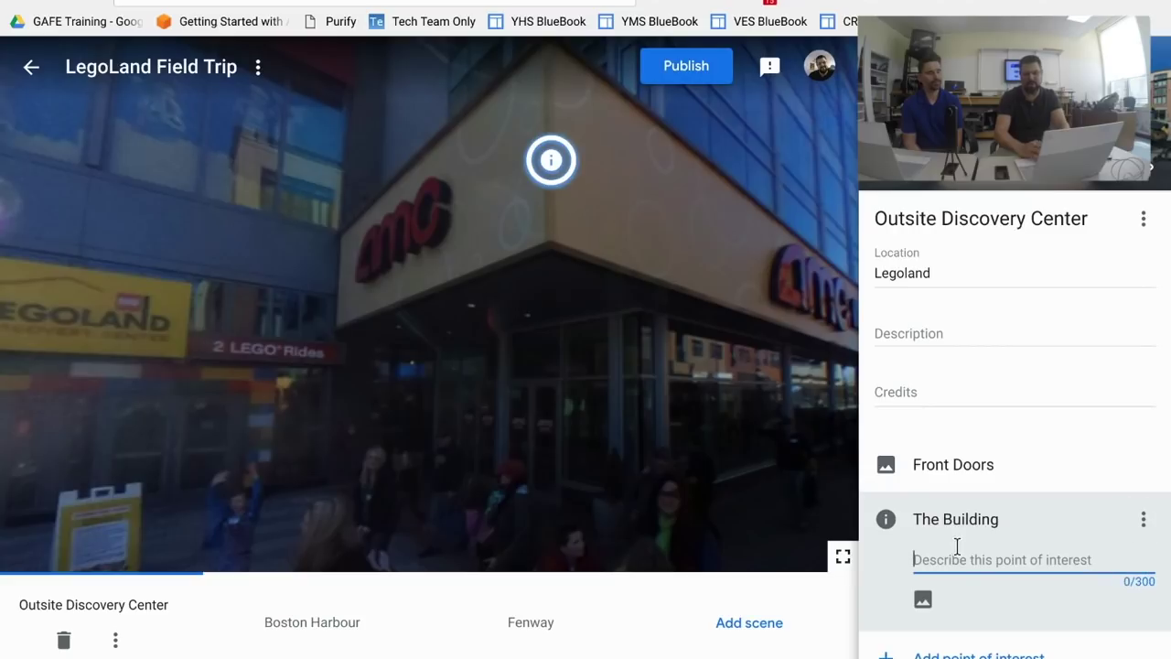
{"action": "left_click", "coordinate": [1138, 519]}
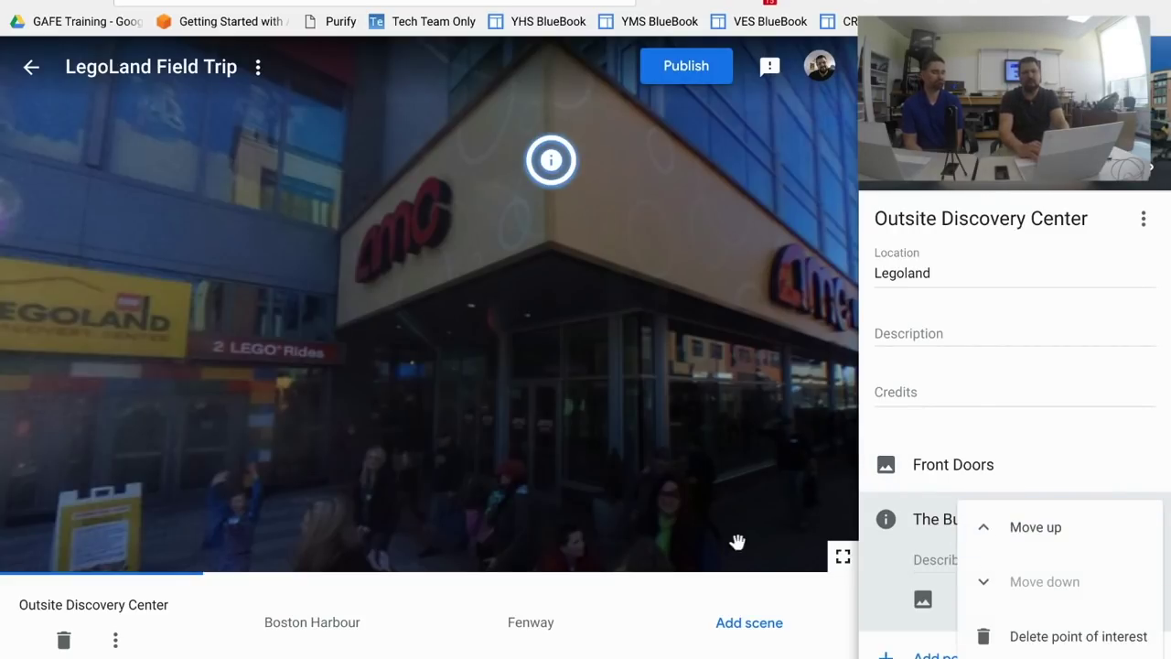
{"action": "left_click", "coordinate": [904, 324]}
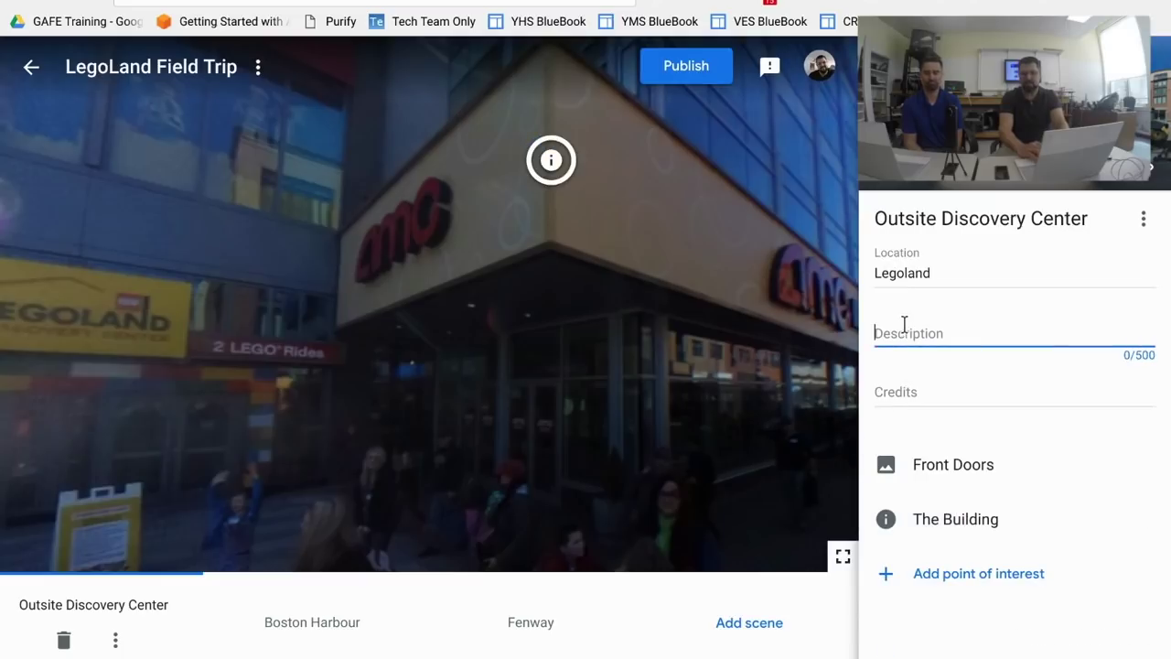
{"action": "left_click", "coordinate": [907, 378]}
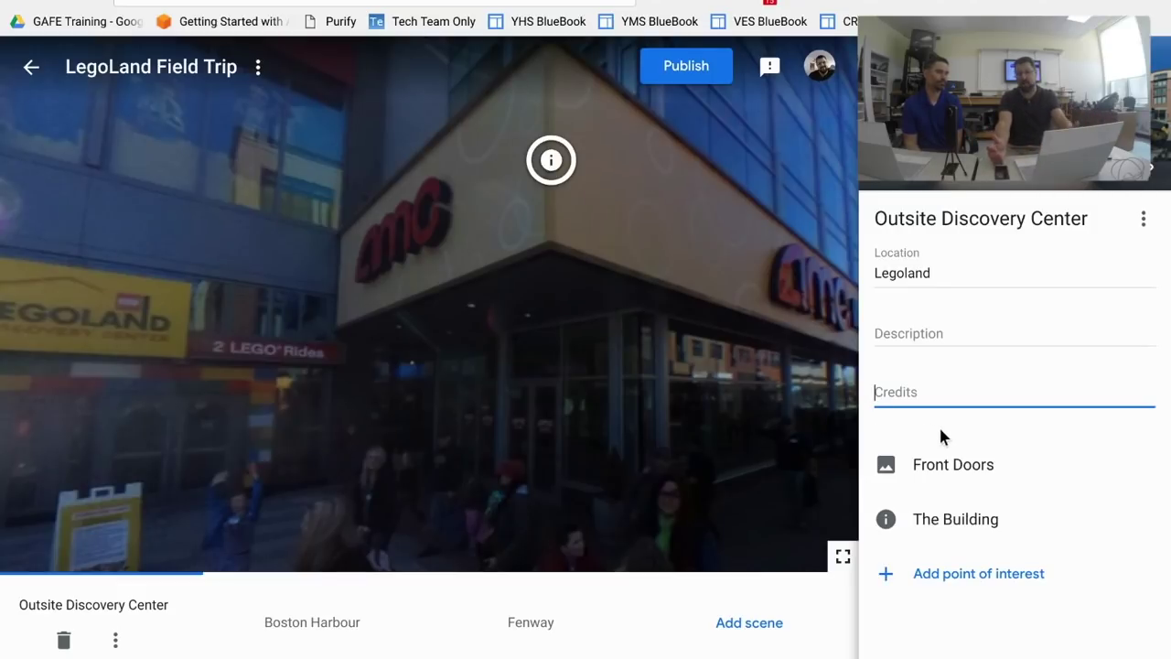
- Begin publishing LegoLand Field Trip with visibility set to Unlisted
{"action": "left_click", "coordinate": [661, 67]}
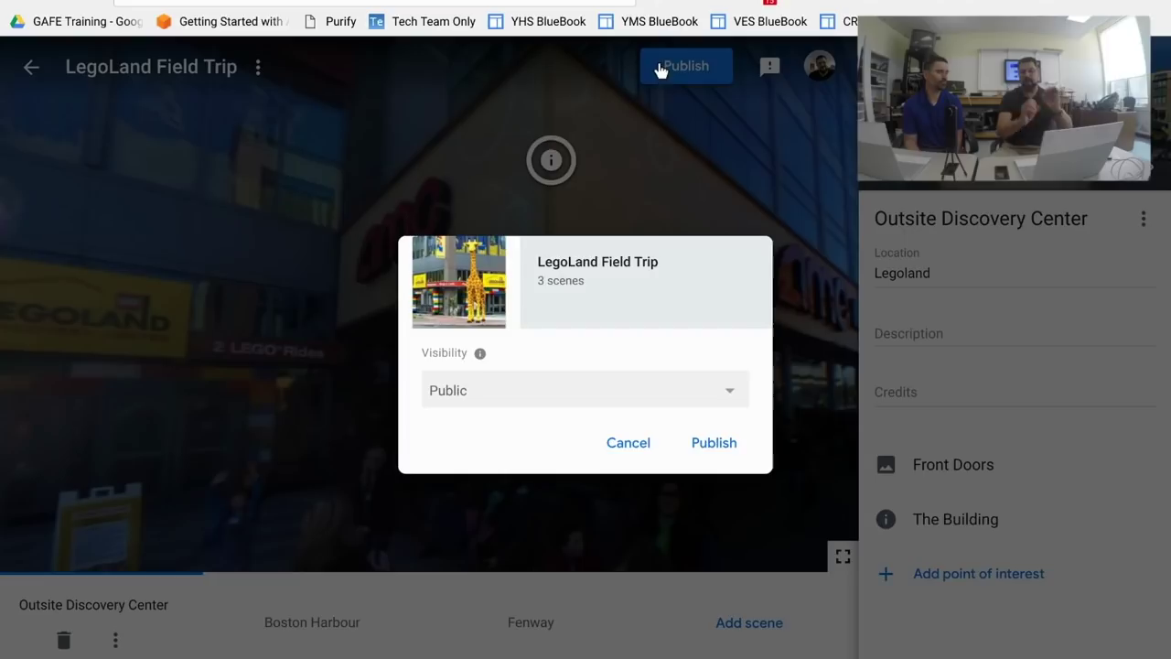
{"action": "left_click", "coordinate": [719, 389]}
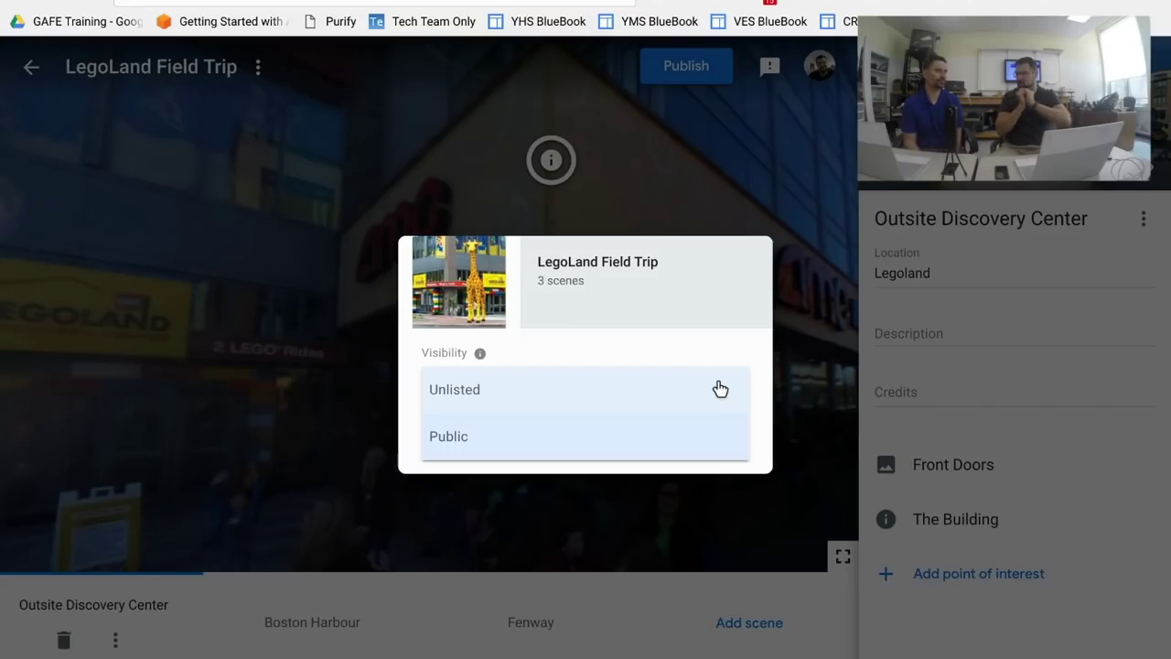
{"action": "left_click", "coordinate": [720, 389]}
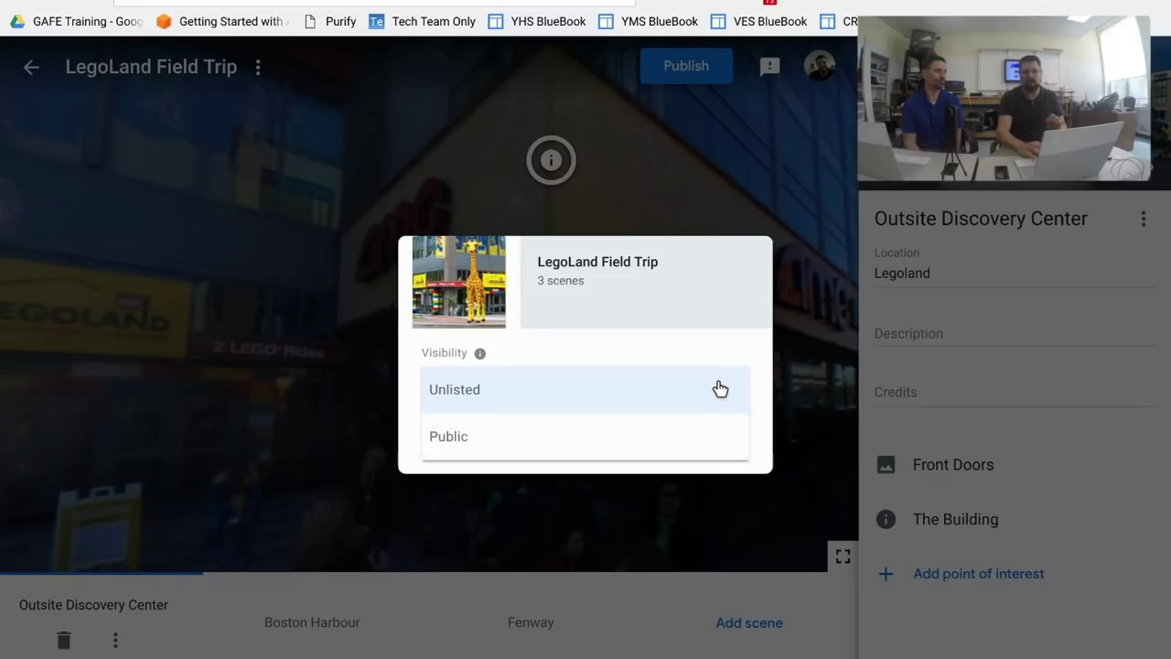